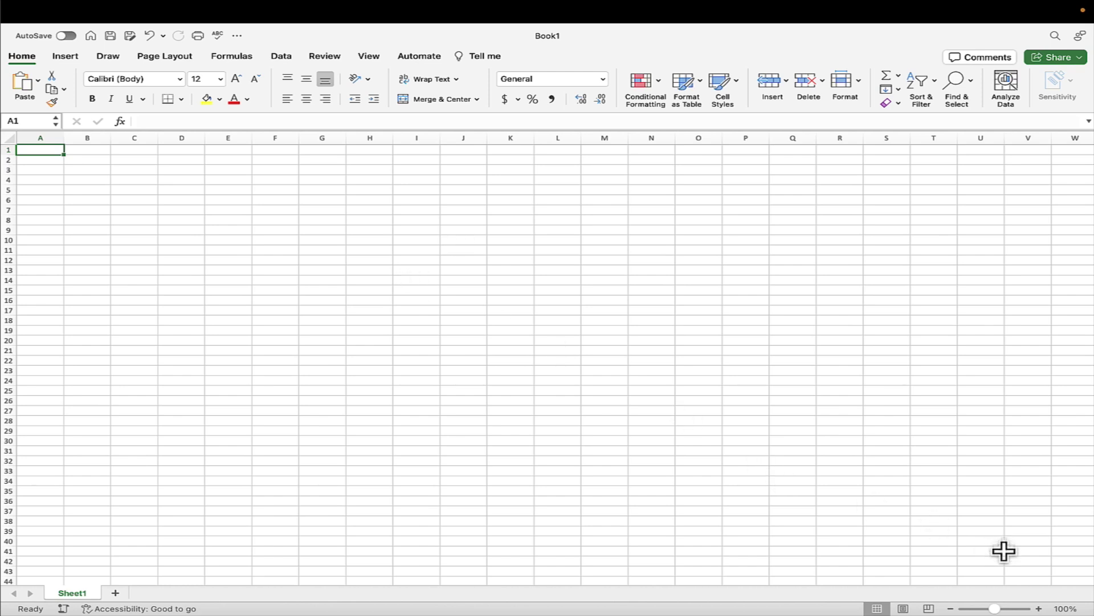
# Zoom the empty worksheet to 160% and start typing 'Paris' in A1
pyautogui.click(1065, 609)
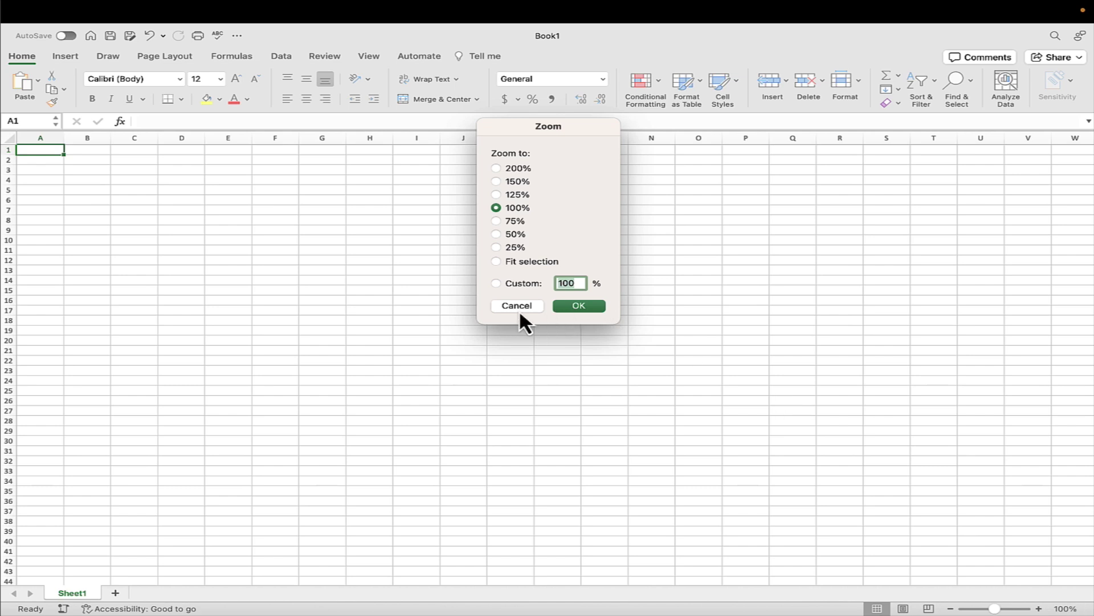
pyautogui.click(516, 311)
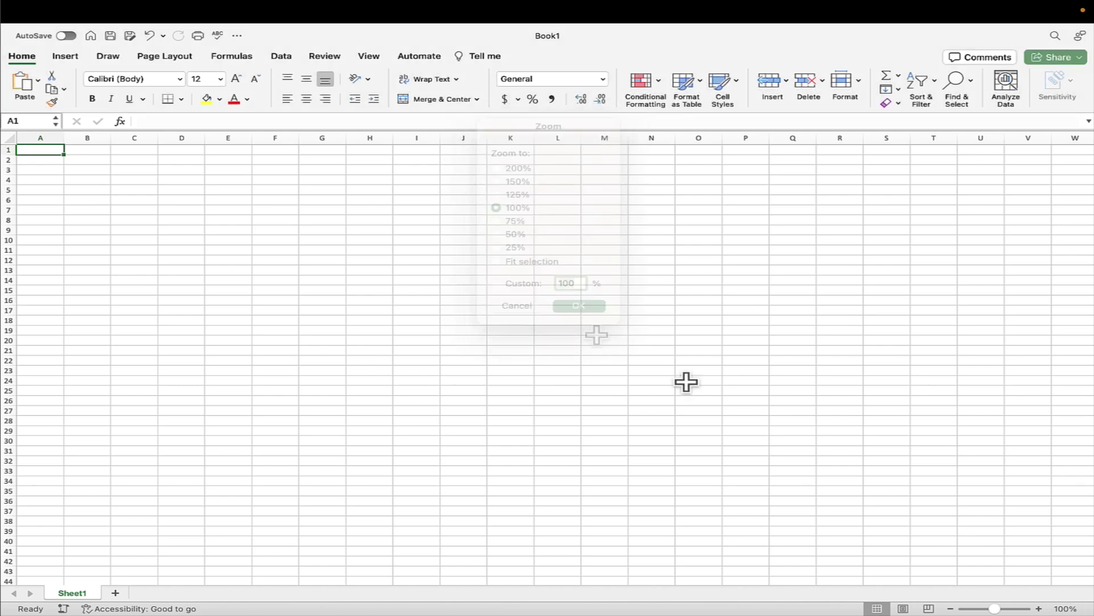
pyautogui.click(1038, 609)
pyautogui.click(1038, 610)
pyautogui.click(1038, 609)
pyautogui.click(1038, 610)
pyautogui.click(1038, 609)
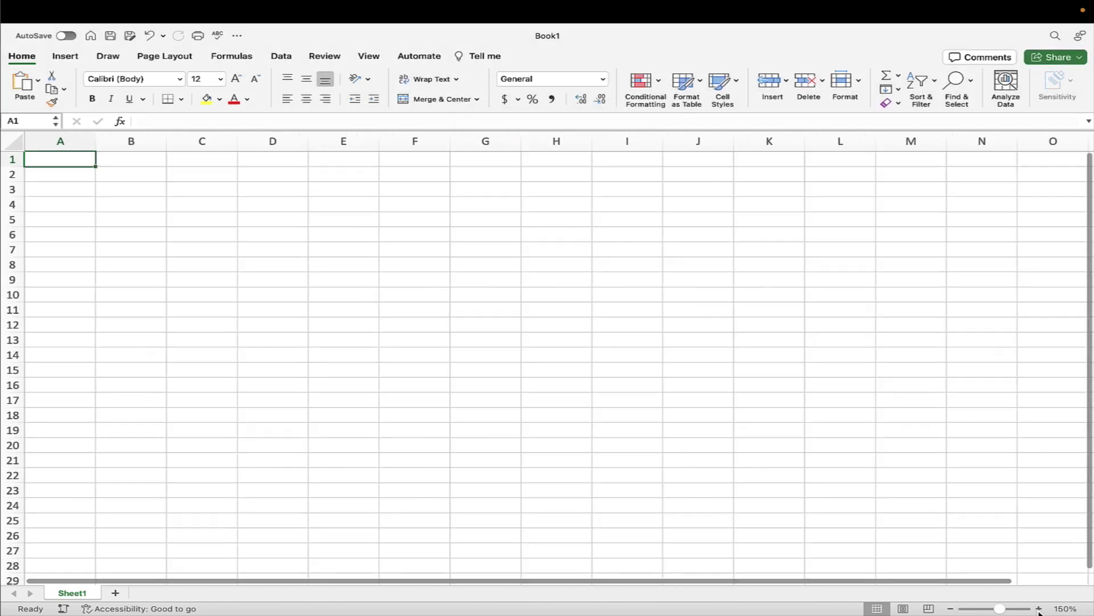
pyautogui.click(1038, 610)
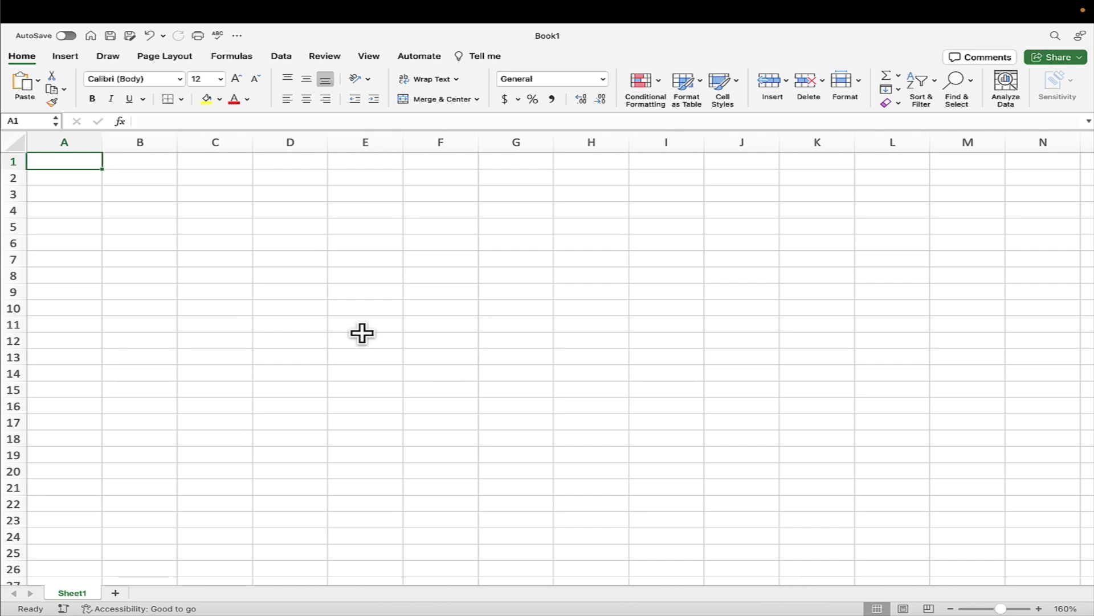
pyautogui.write('Paris')
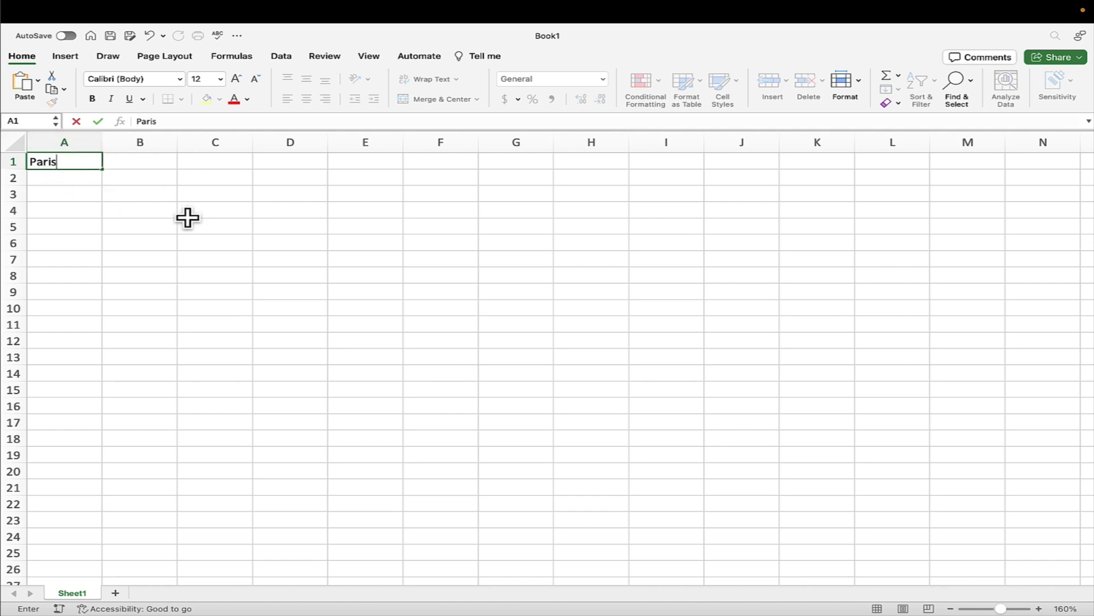
# Confirm 'Paris' in A1 and enter 'Milan' in B1
pyautogui.press('Return')
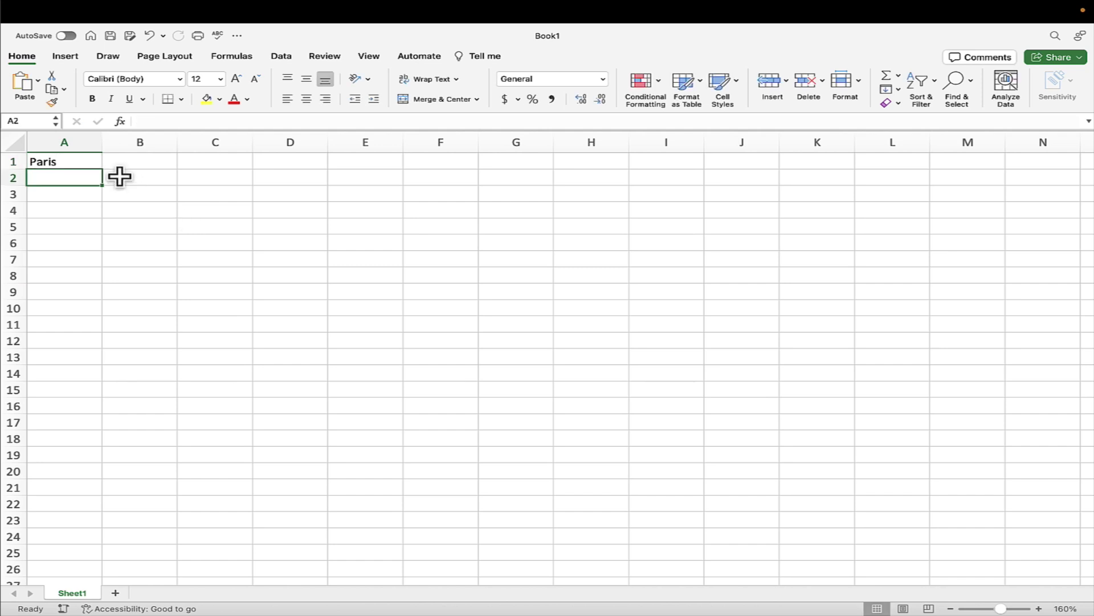
pyautogui.click(80, 163)
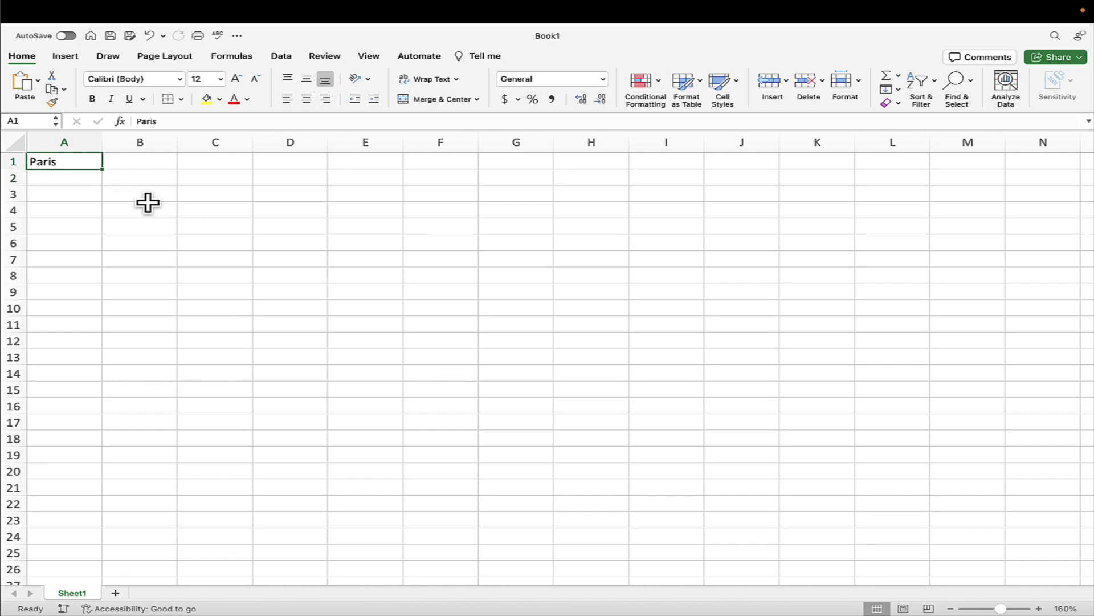
pyautogui.press('Right')
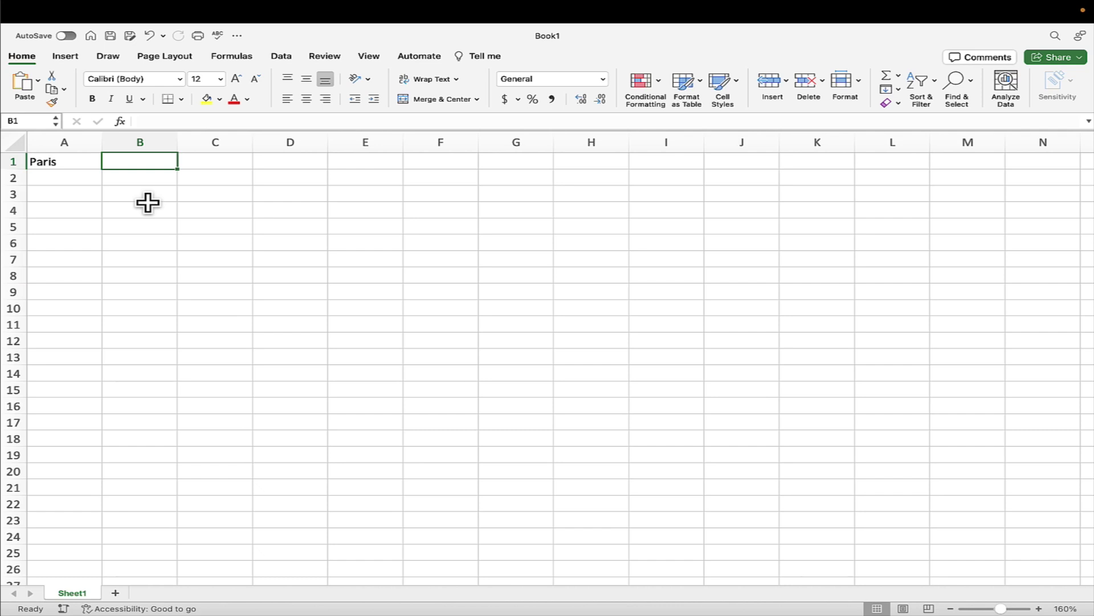
pyautogui.write('Milan')
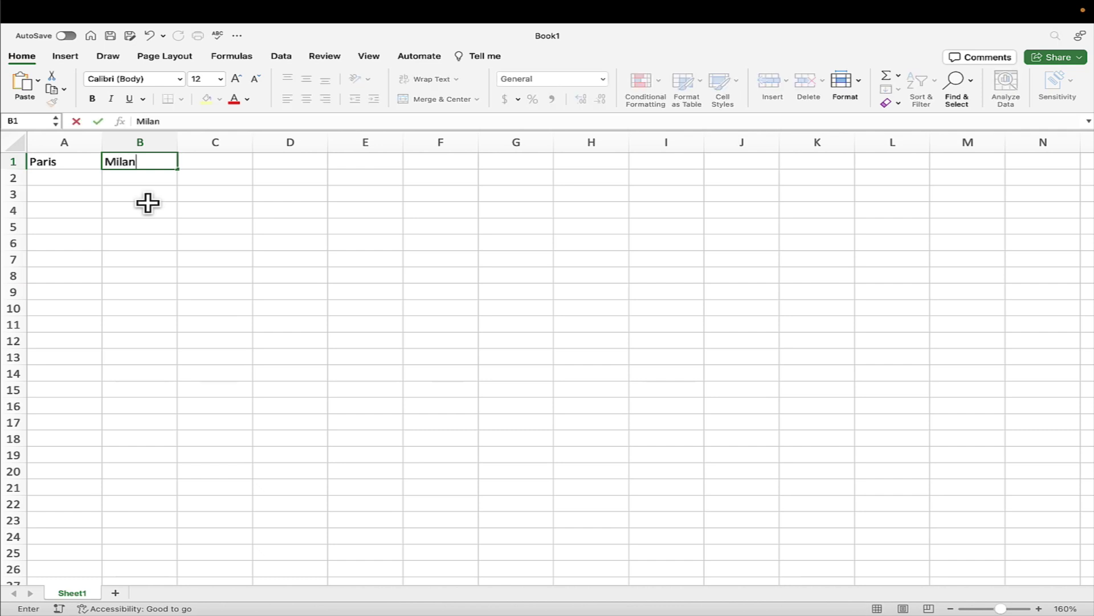
pyautogui.click(147, 204)
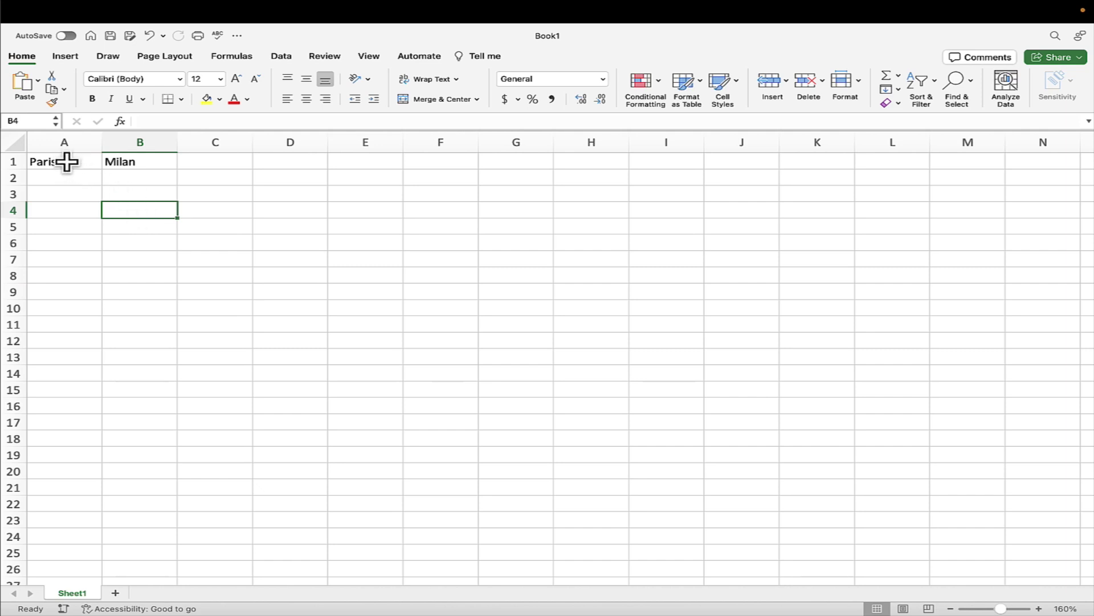
pyautogui.moveTo(66, 162); pyautogui.dragTo(109, 163)
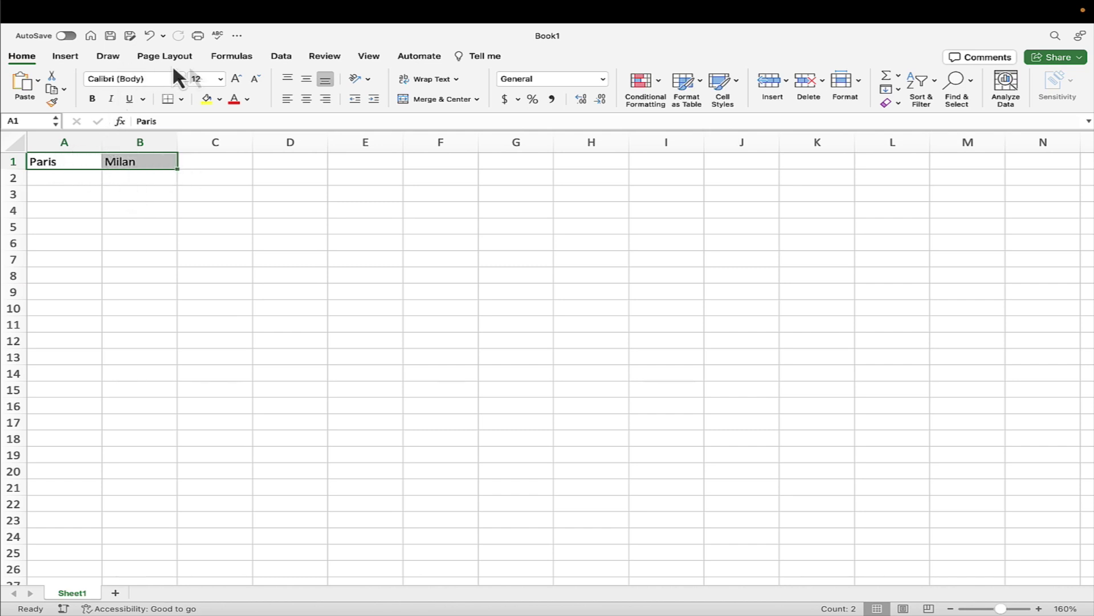
# Format the Paris and Milan headings in A1:B1 bold, blue and 14 pt
pyautogui.click(93, 98)
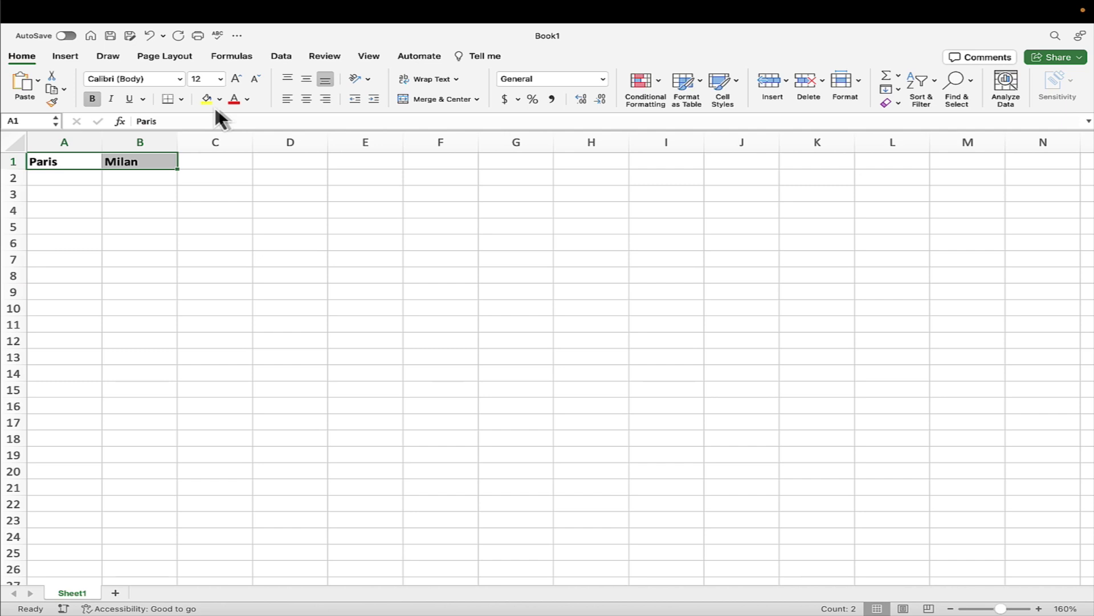
pyautogui.click(248, 101)
pyautogui.press('Escape')
pyautogui.click(220, 78)
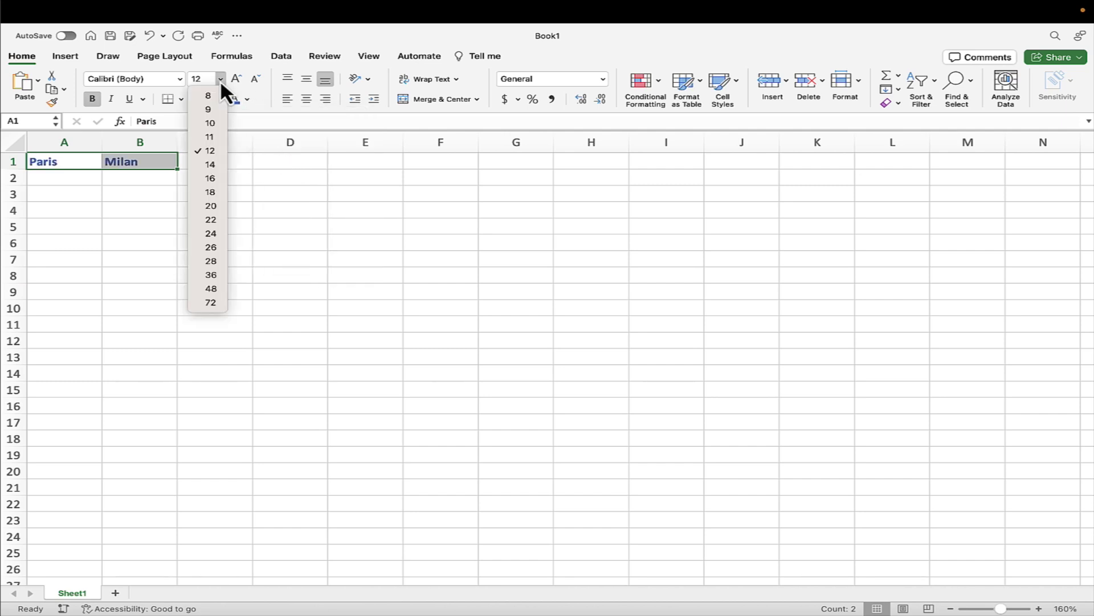
pyautogui.click(209, 190)
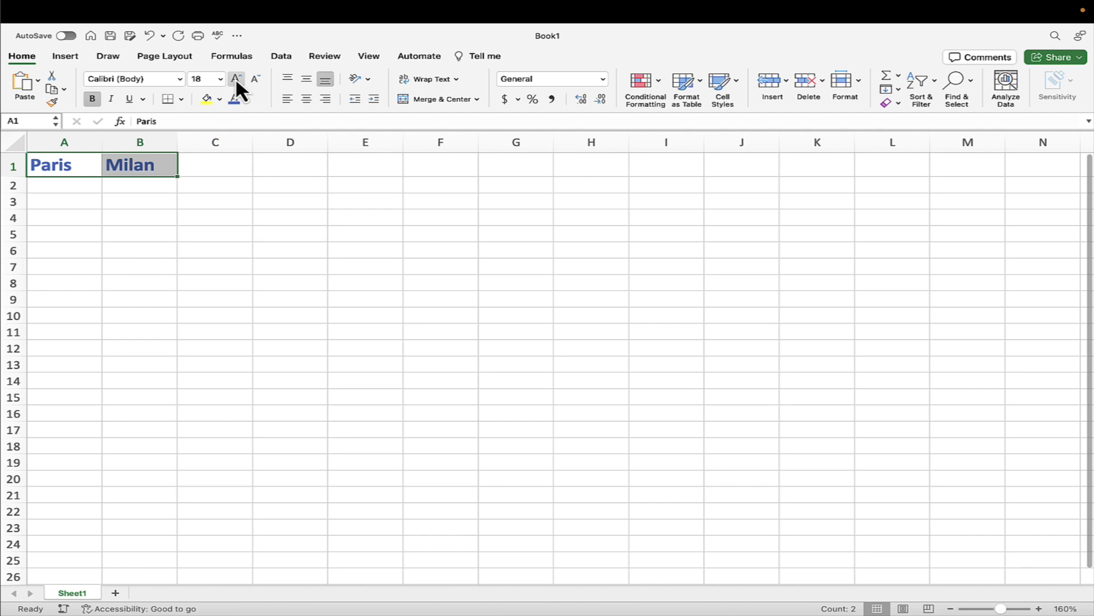
pyautogui.click(255, 78)
pyautogui.click(254, 78)
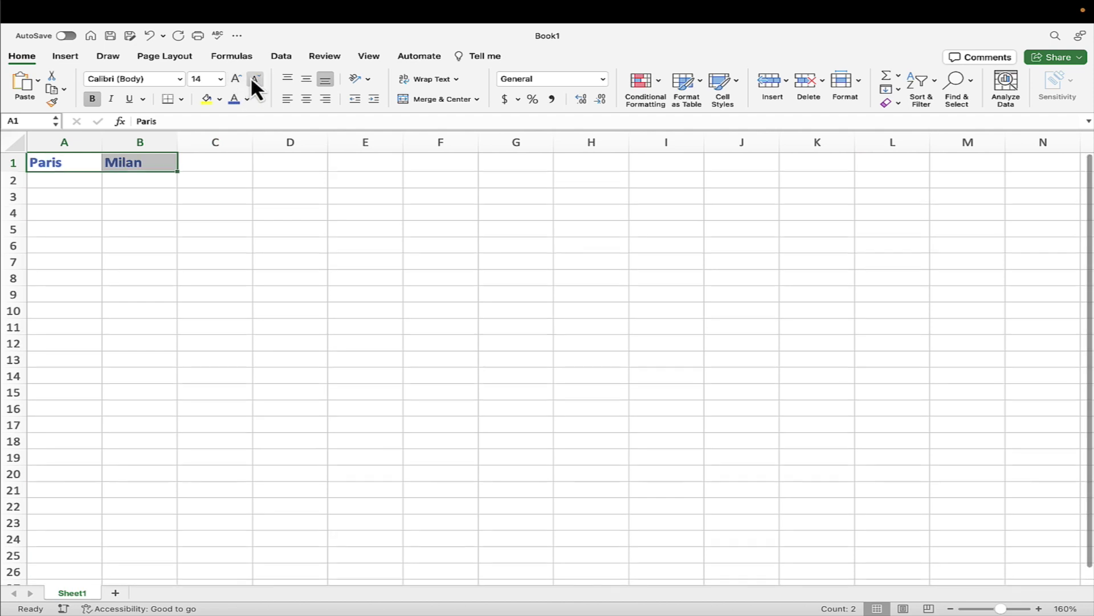
pyautogui.click(180, 78)
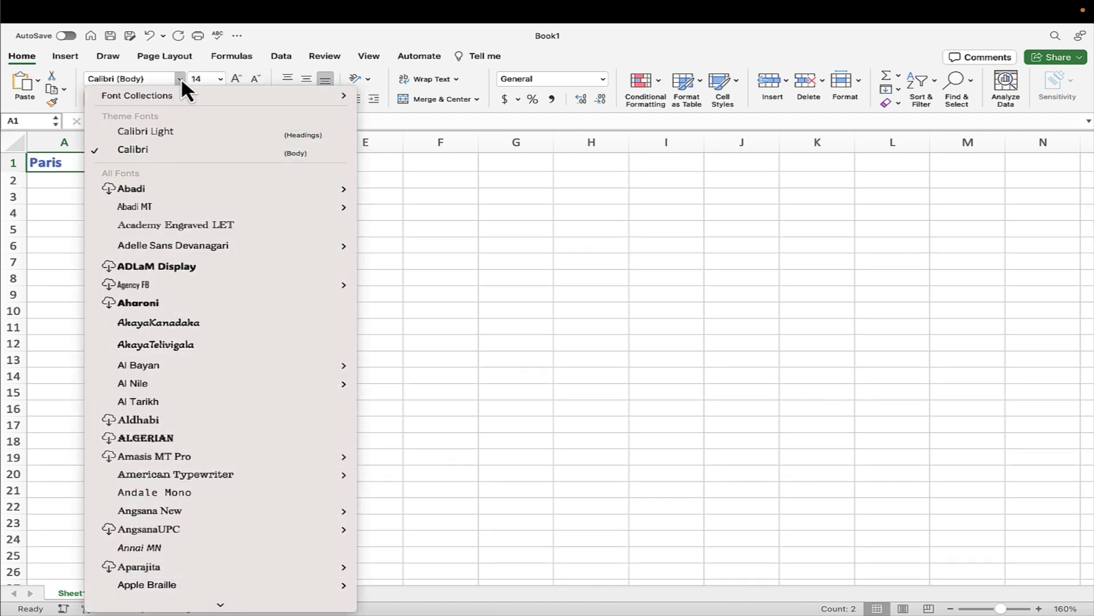
pyautogui.click(180, 77)
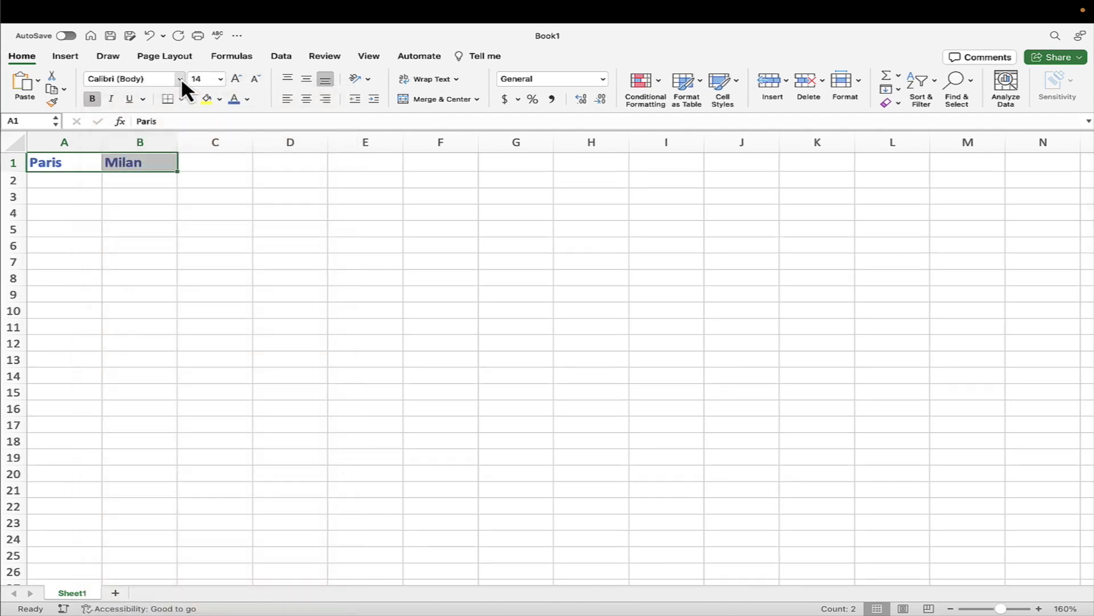
pyautogui.click(156, 240)
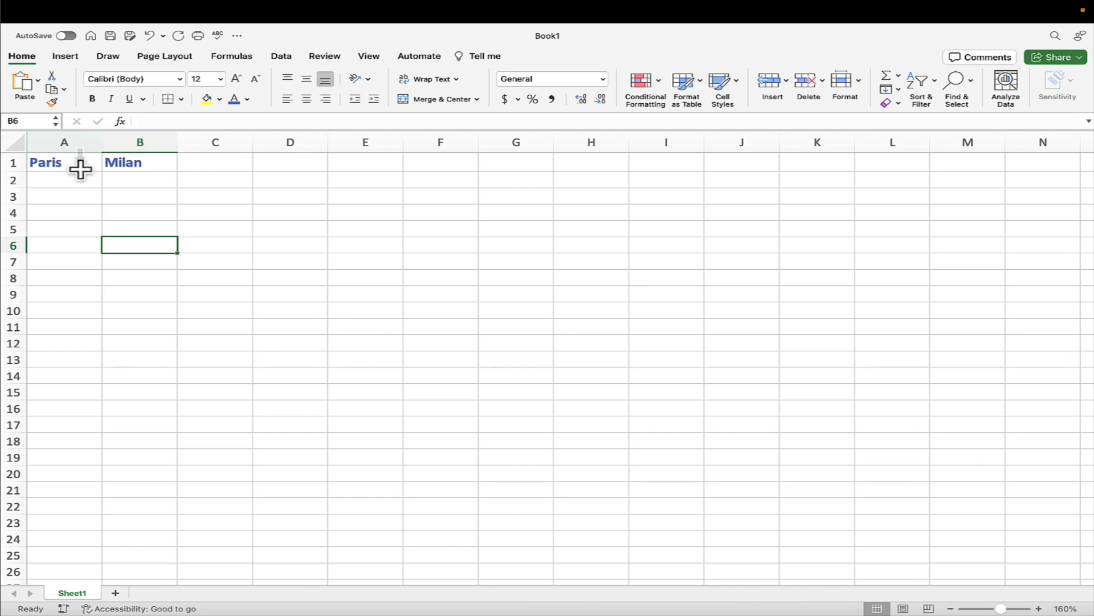
# Insert a blank column A, shifting Paris and Milan into B1 and C1
pyautogui.click(78, 147)
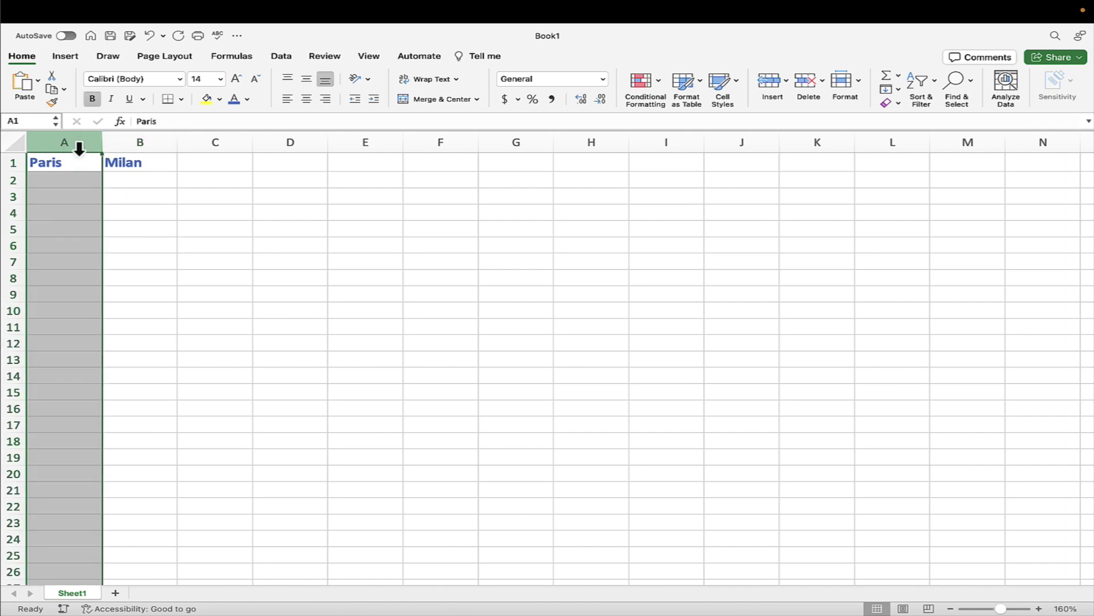
pyautogui.click(144, 142)
pyautogui.click(184, 142)
pyautogui.click(88, 140)
pyautogui.click(73, 194)
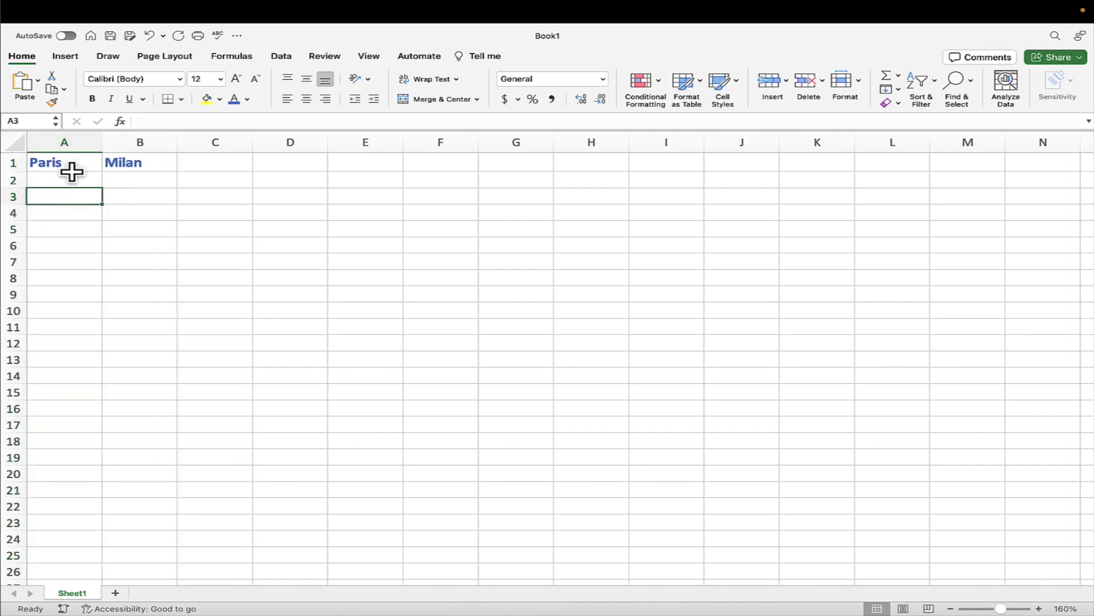
pyautogui.click(71, 142)
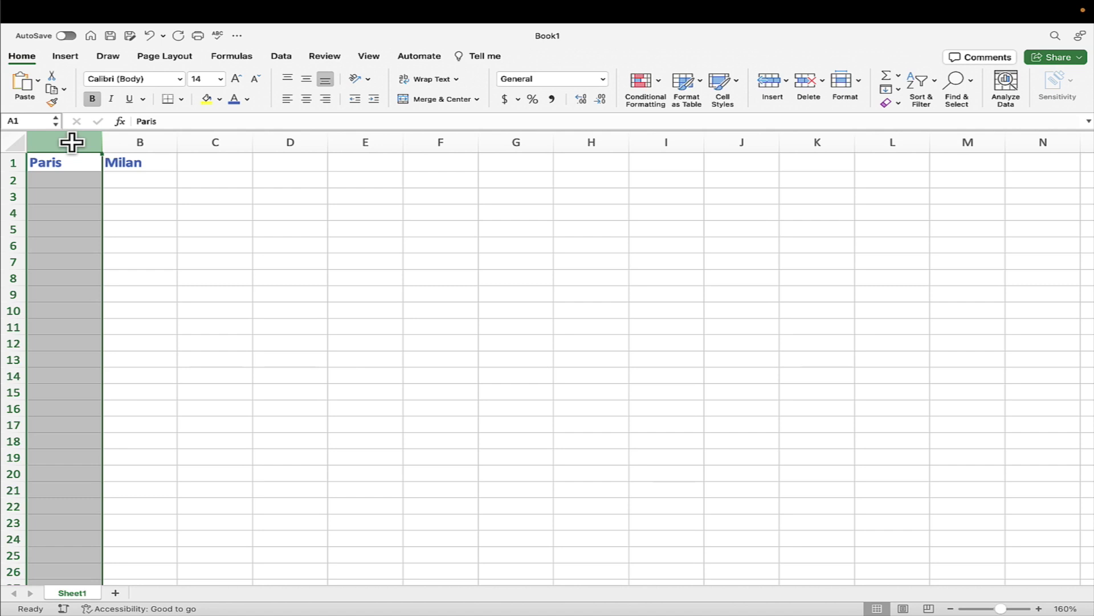
pyautogui.rightClick(73, 145)
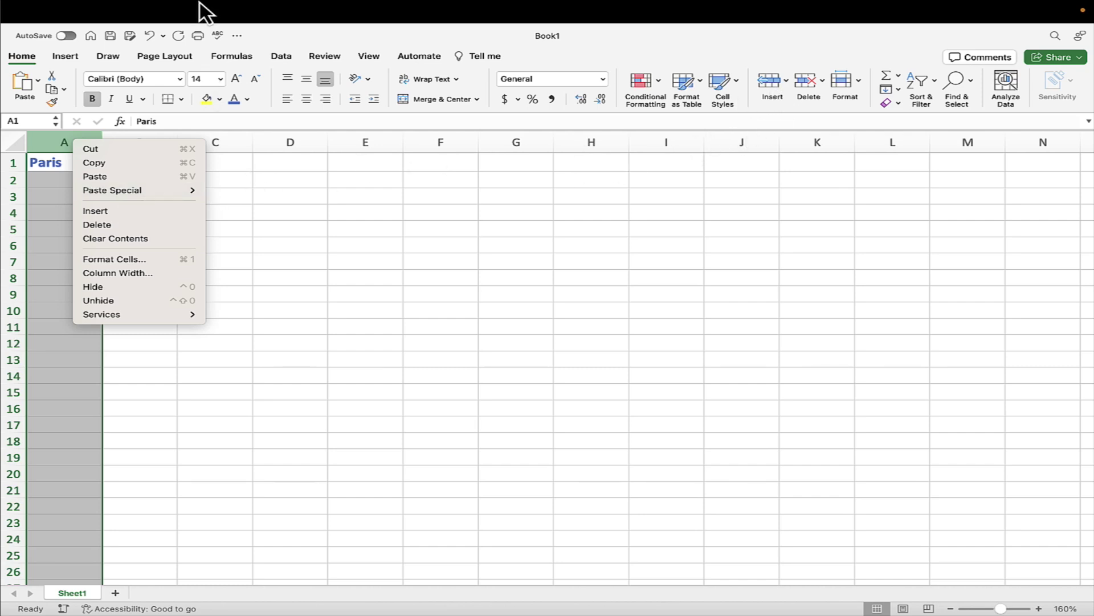
pyautogui.click(113, 211)
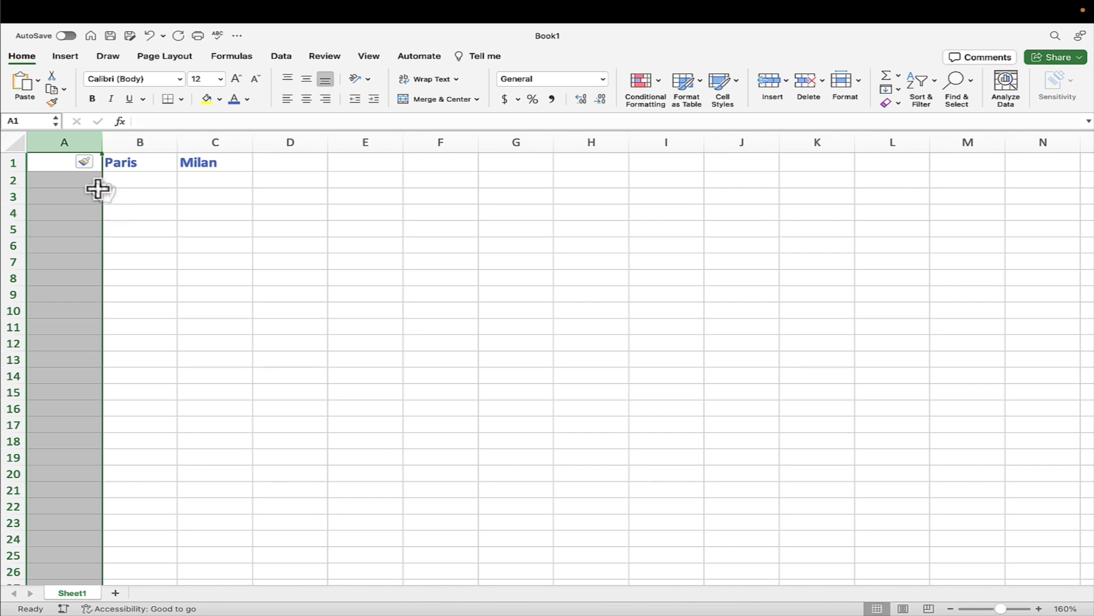
pyautogui.click(76, 181)
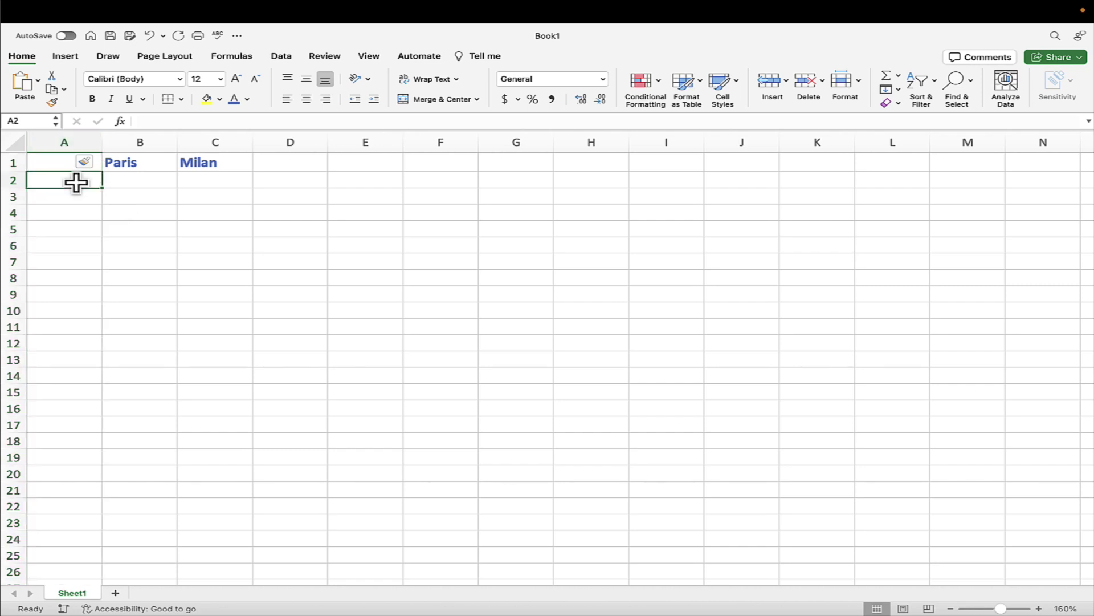
# Enter the product names 'Widgets' in A2 and 'Wotsits' in A3
pyautogui.write('Widgets')
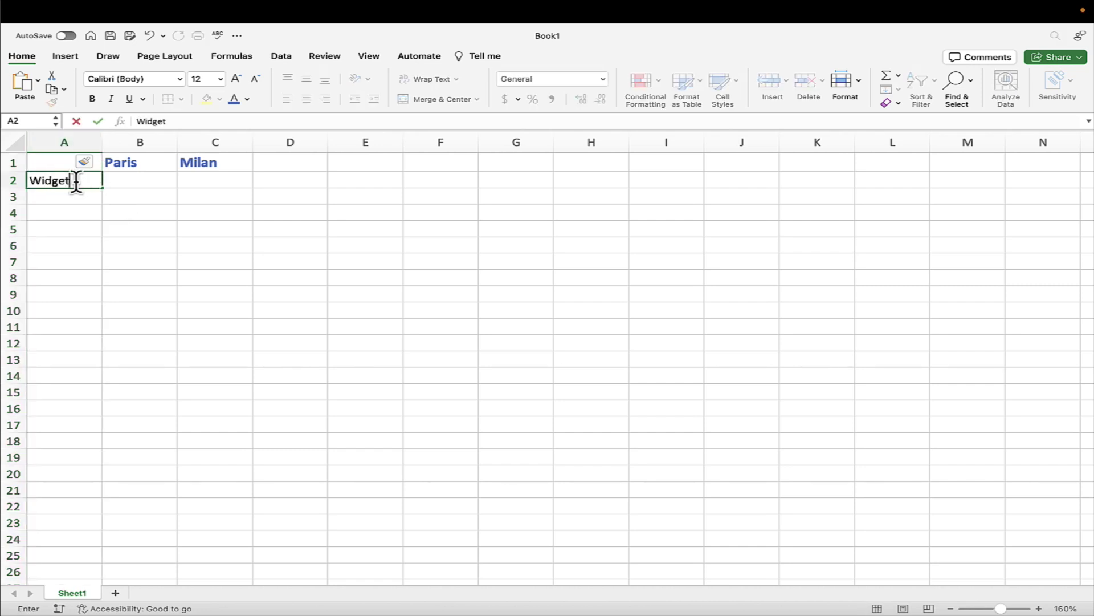
pyautogui.press('Return')
pyautogui.write('Wotsits')
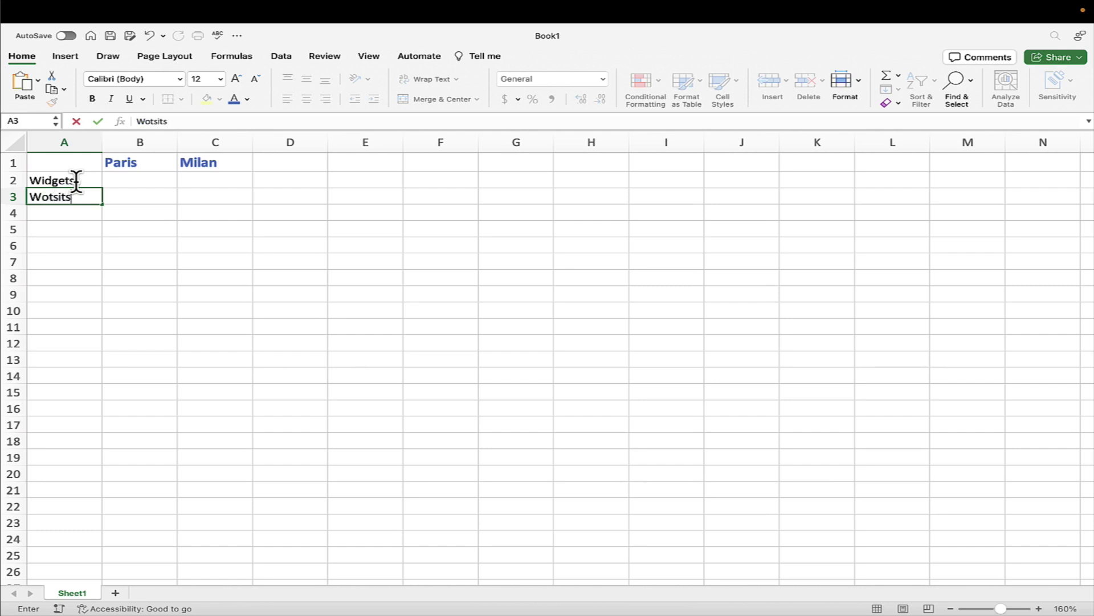
pyautogui.press('Return')
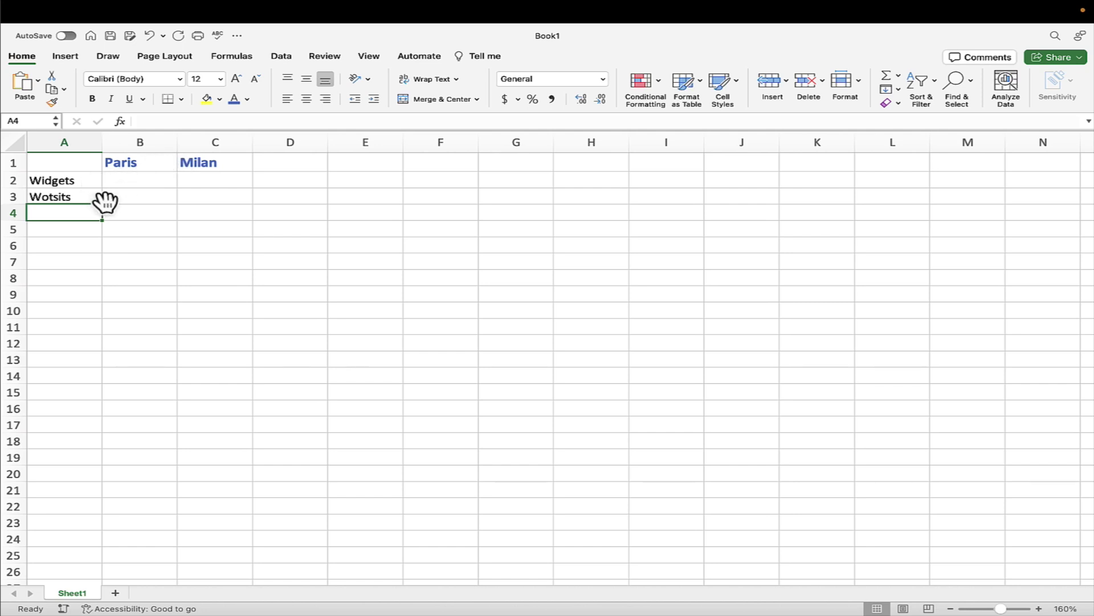
# Copy B1's bold blue 14 pt heading format onto A2:A3 with Format Painter
pyautogui.click(147, 166)
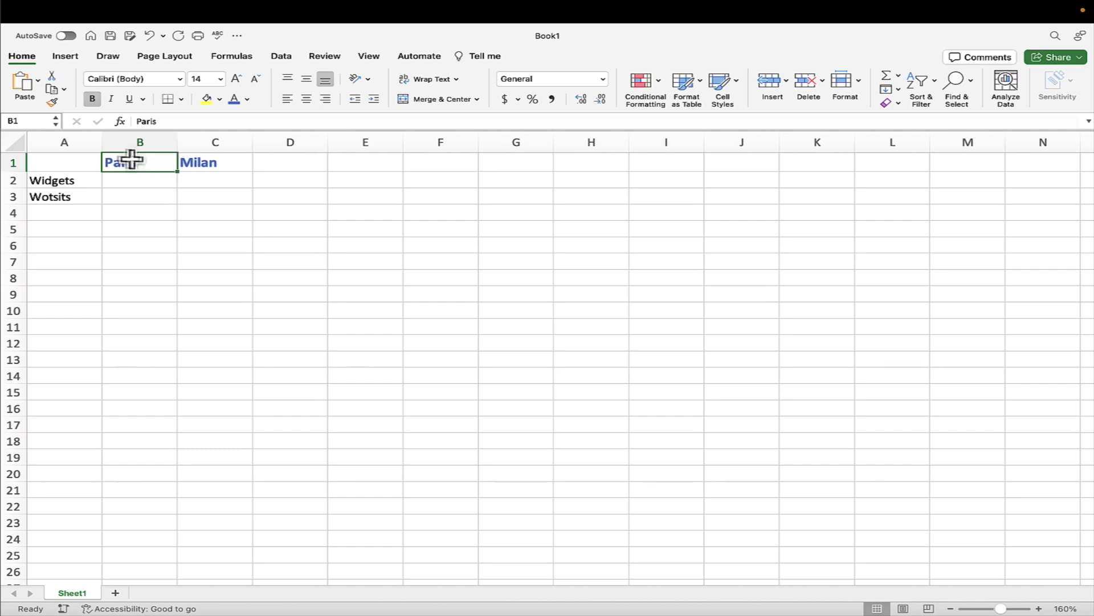
pyautogui.click(56, 104)
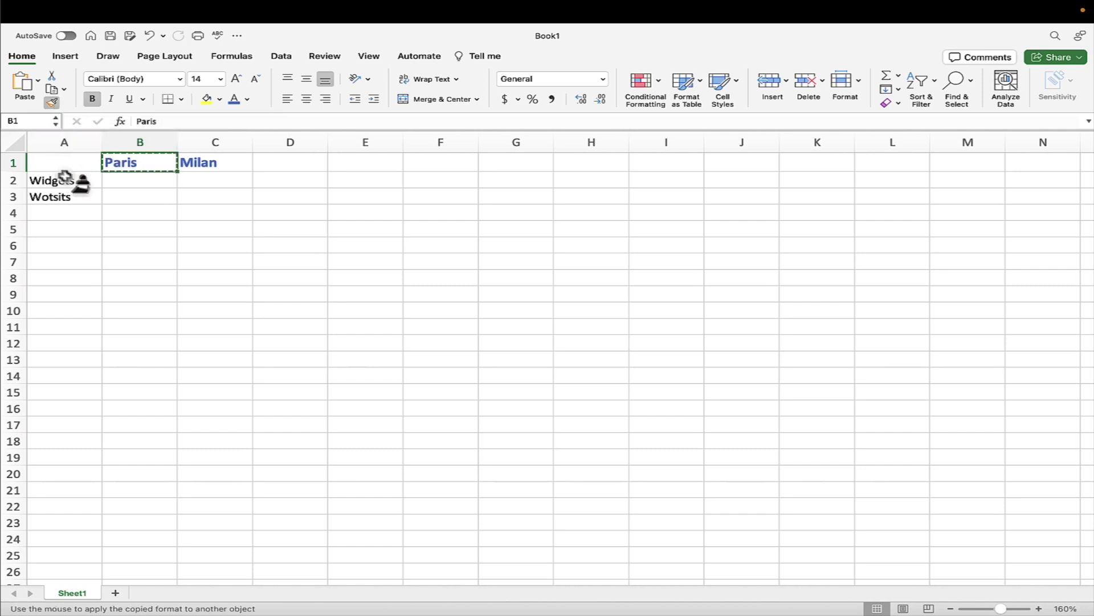
pyautogui.moveTo(68, 179); pyautogui.dragTo(80, 204)
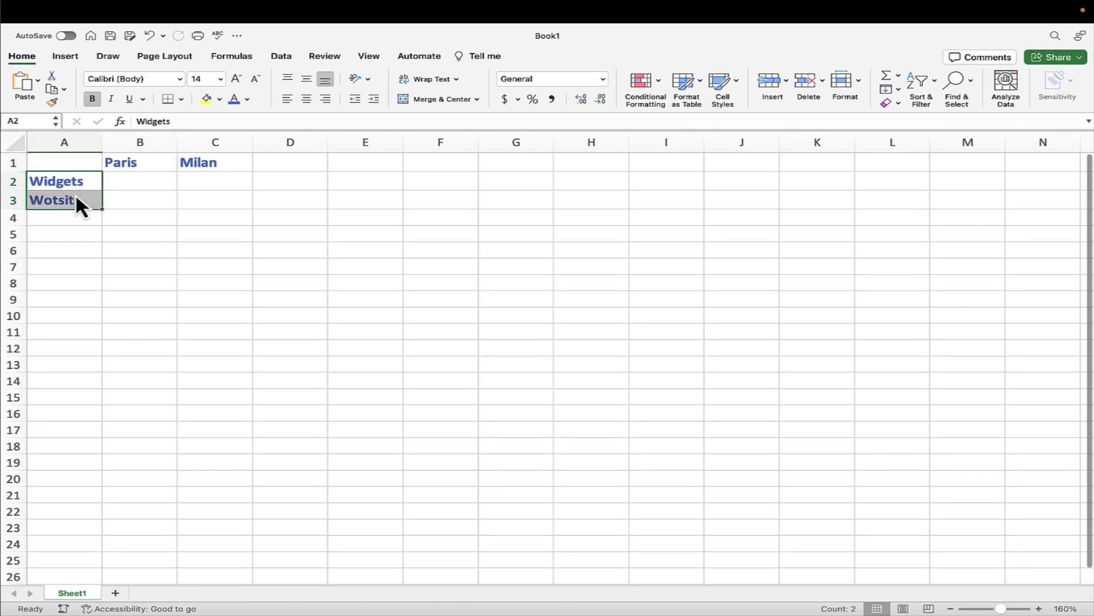
pyautogui.click(65, 264)
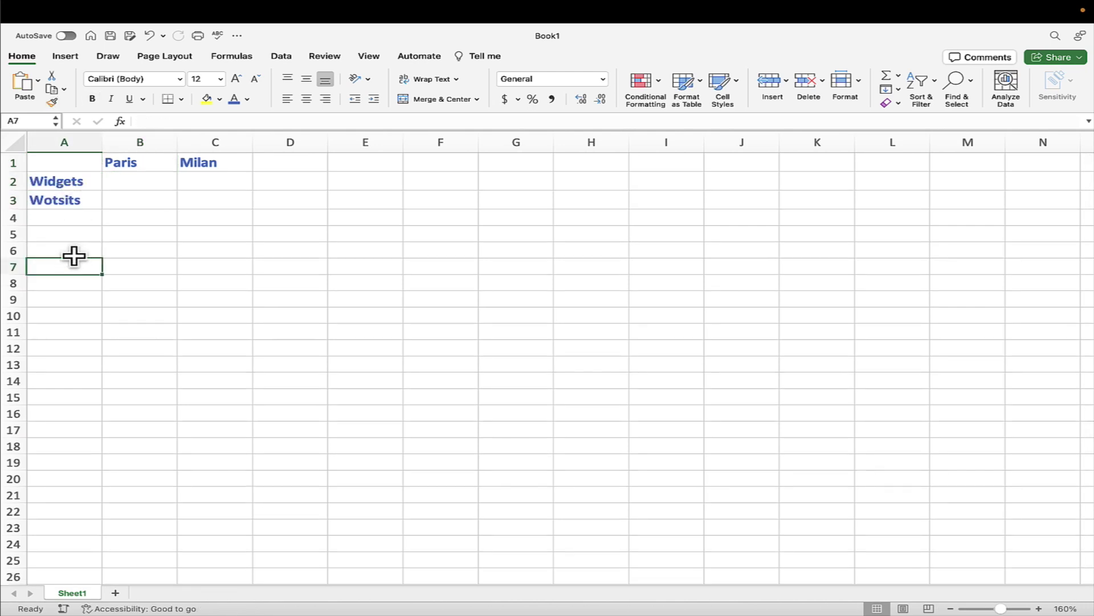
# Fill all four cells of B2:C3 with 100 at once
pyautogui.click(134, 180)
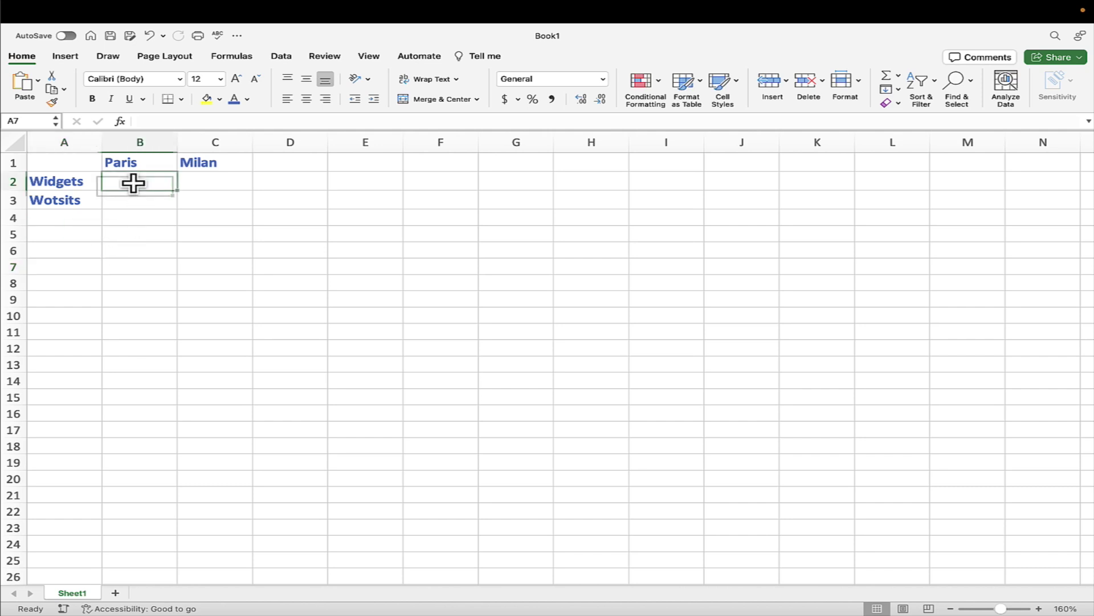
pyautogui.click(203, 181)
pyautogui.click(157, 204)
pyautogui.click(204, 203)
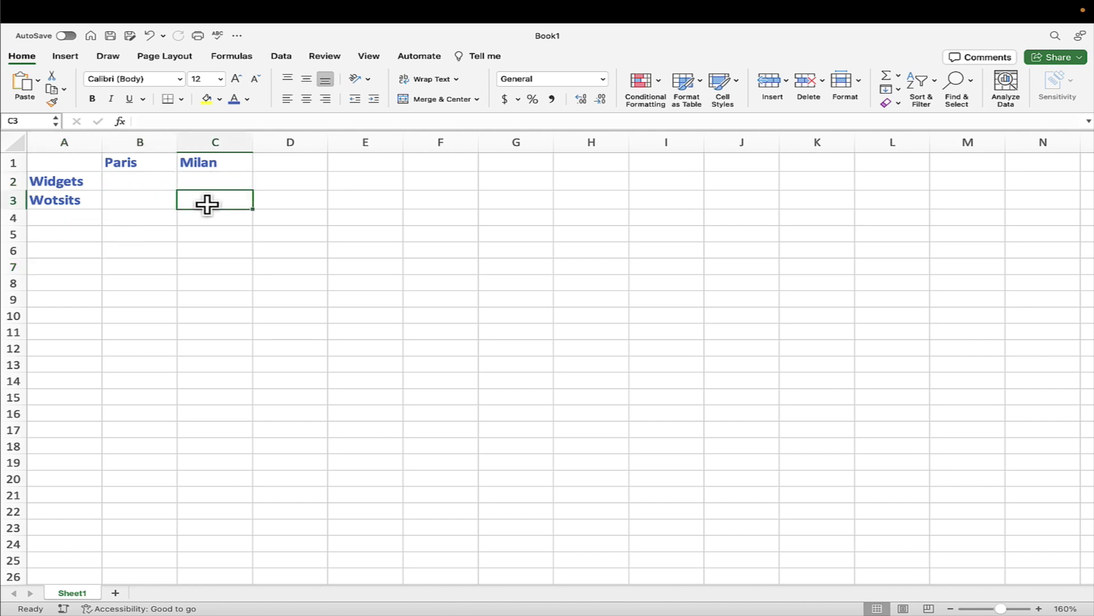
pyautogui.moveTo(205, 203); pyautogui.dragTo(156, 184)
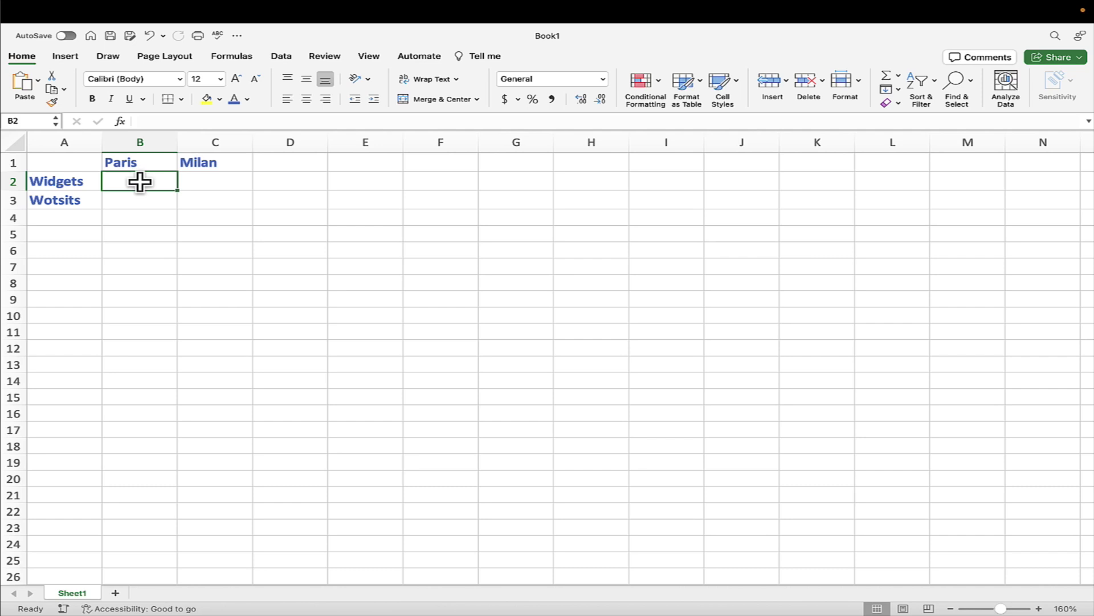
pyautogui.moveTo(140, 181); pyautogui.dragTo(195, 198)
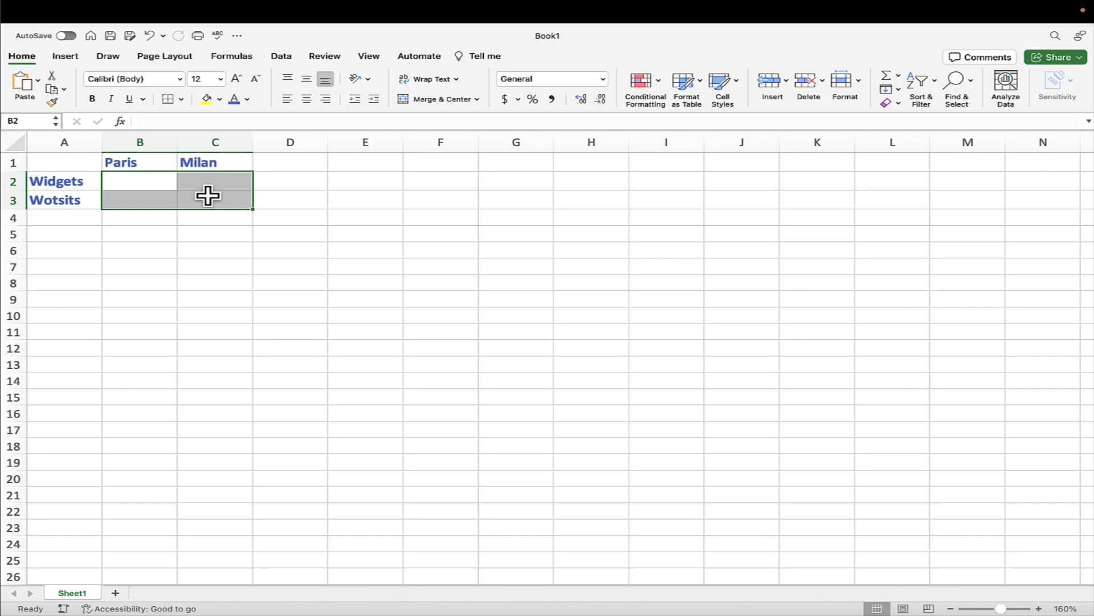
pyautogui.write('100')
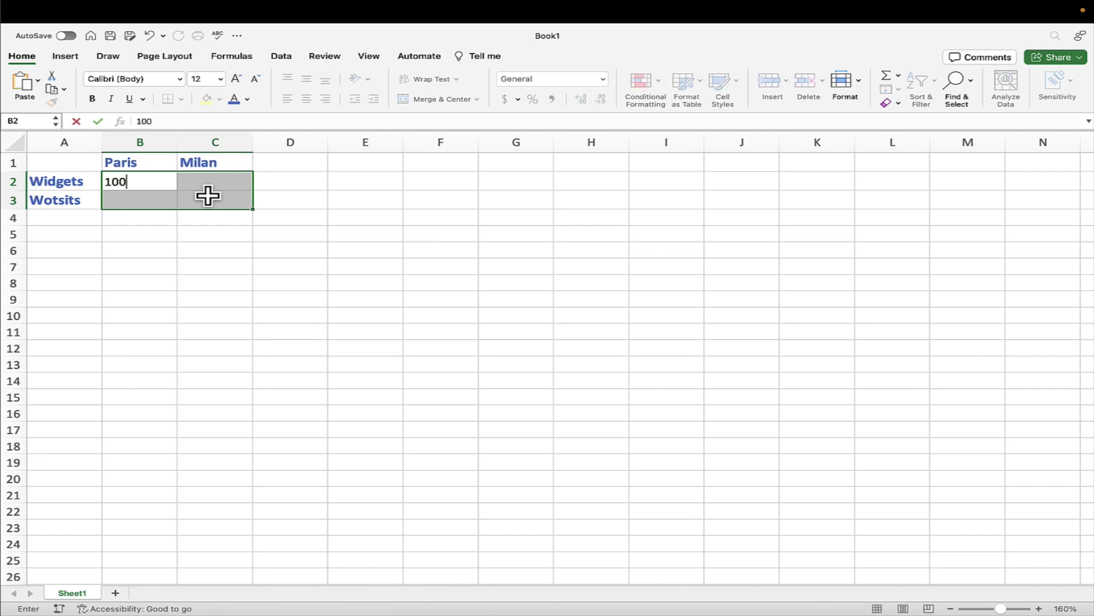
pyautogui.hotkey('ctrl', 'Return')
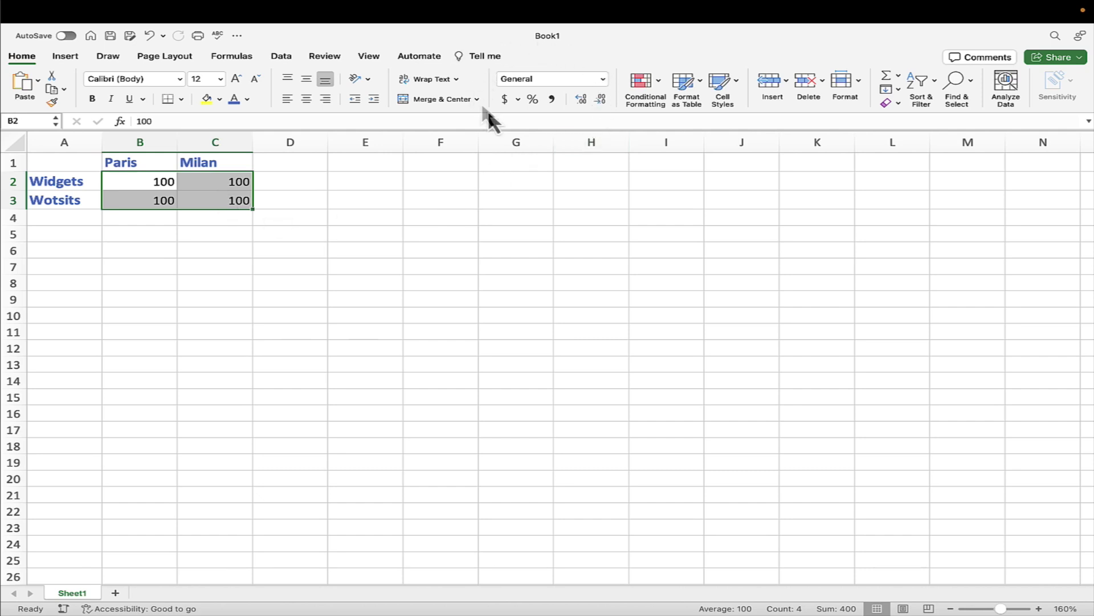
pyautogui.click(519, 98)
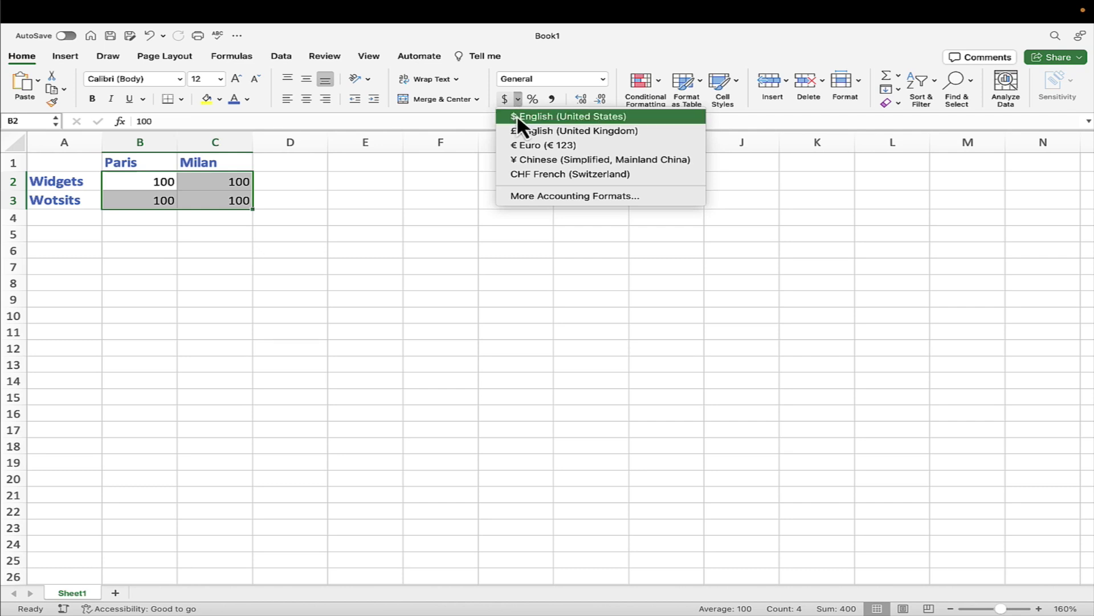
# Apply the £ English (United Kingdom) accounting format to the four sales figures
pyautogui.click(549, 130)
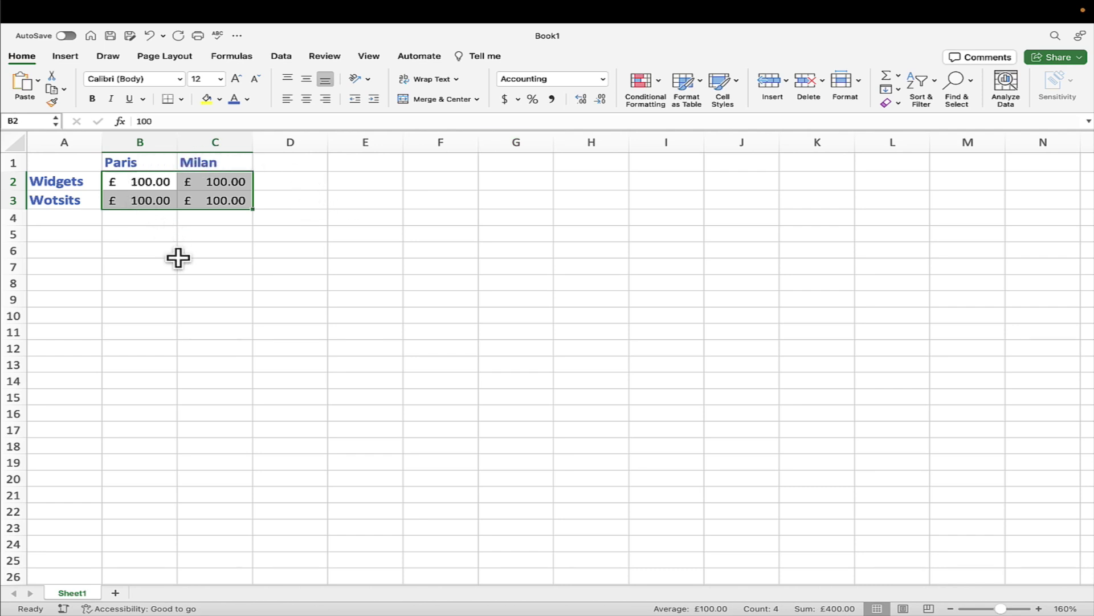
pyautogui.click(178, 258)
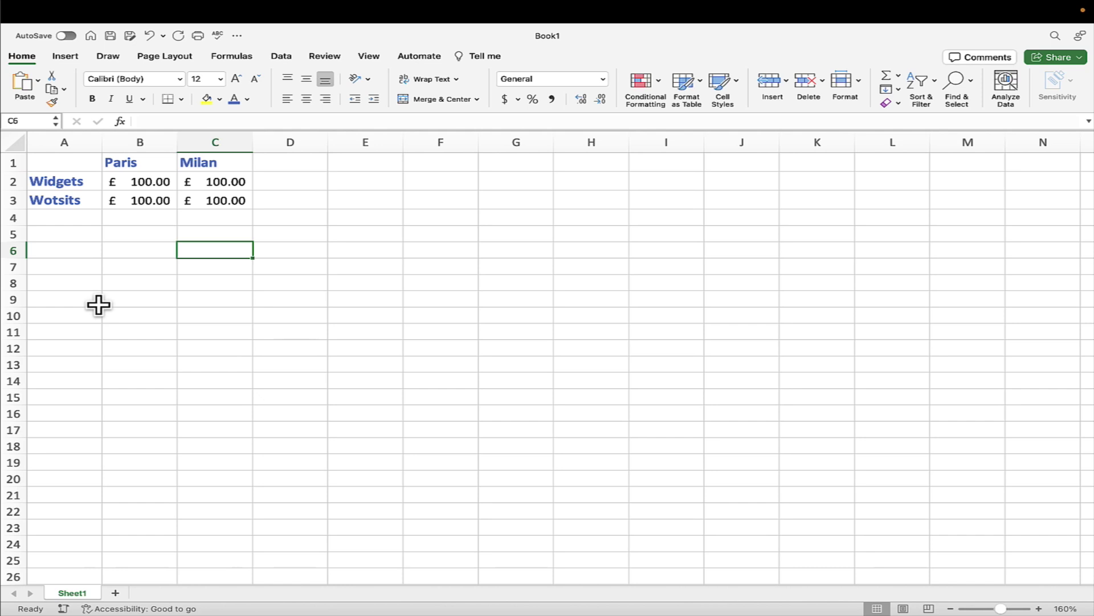
pyautogui.click(142, 218)
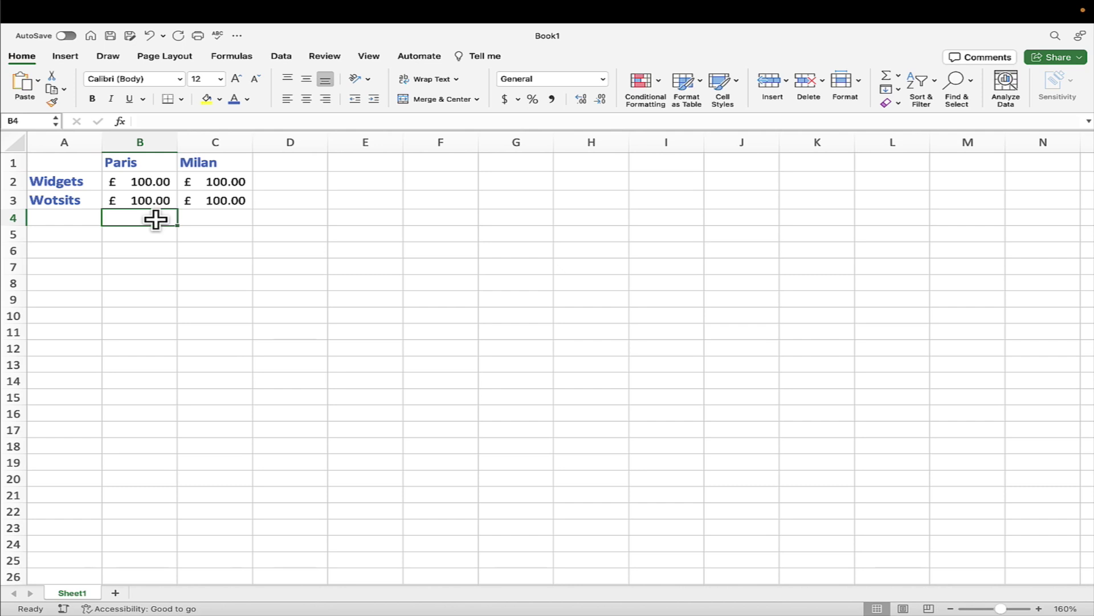
# Enter =B2+B3 in B4 to total the Paris column at £ 200.00
pyautogui.write('=')
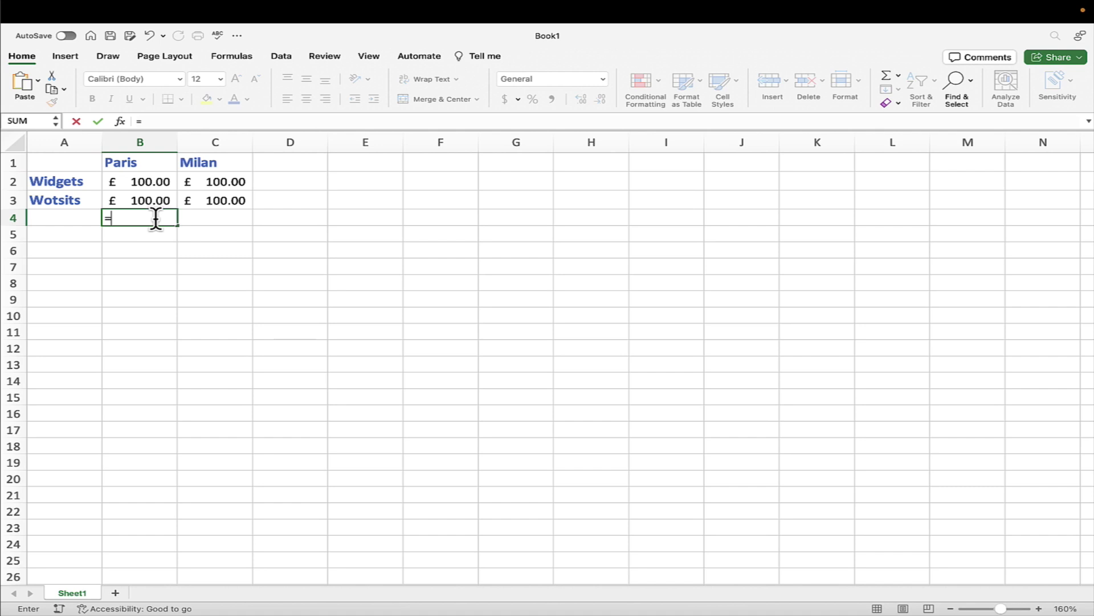
pyautogui.click(151, 186)
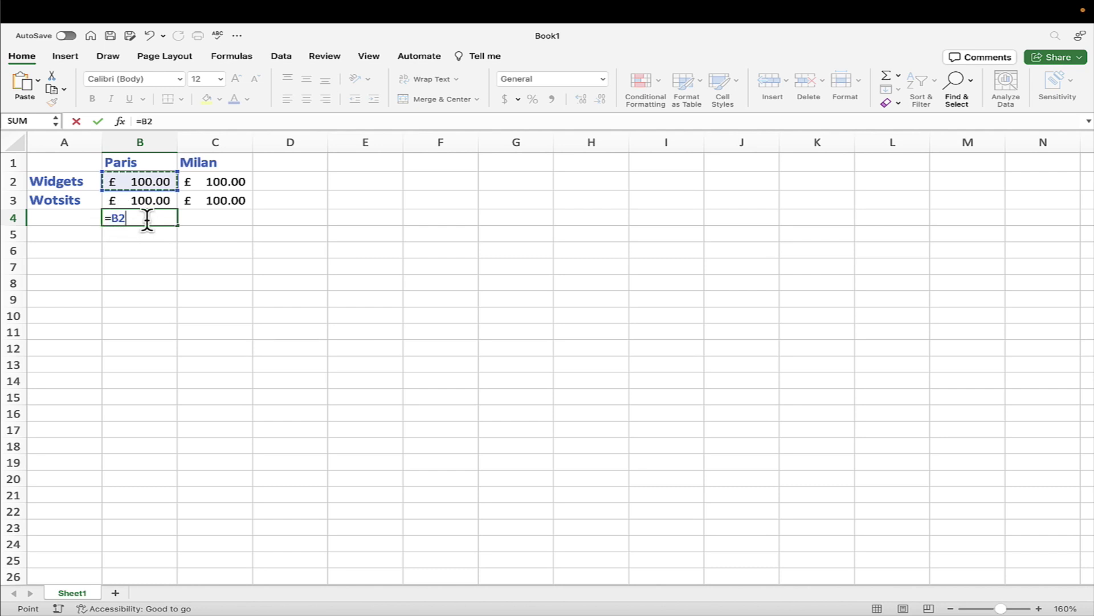
pyautogui.write('+')
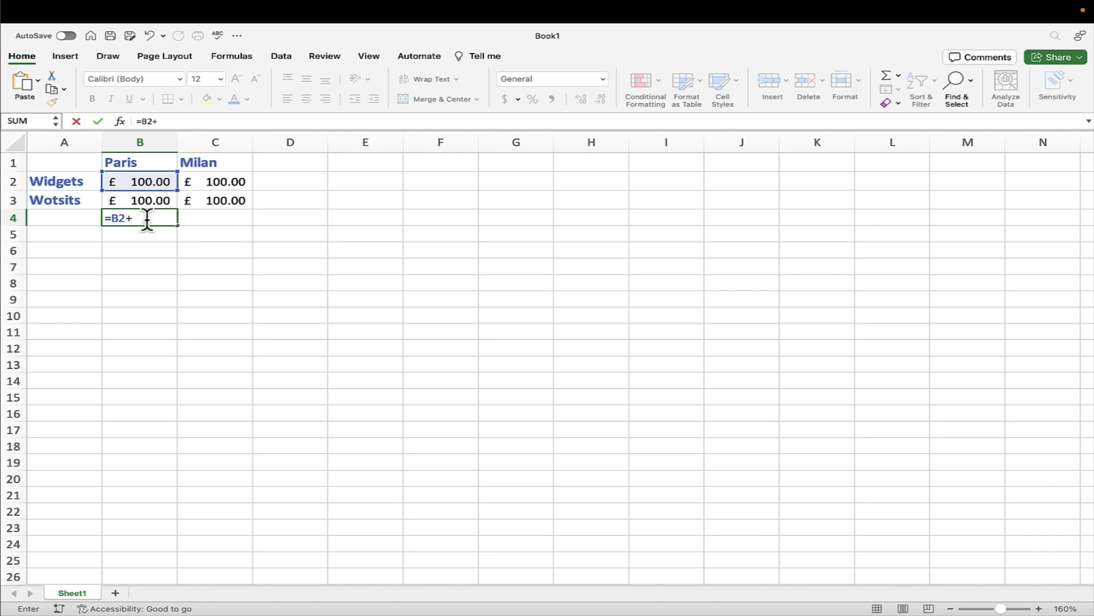
pyautogui.click(147, 202)
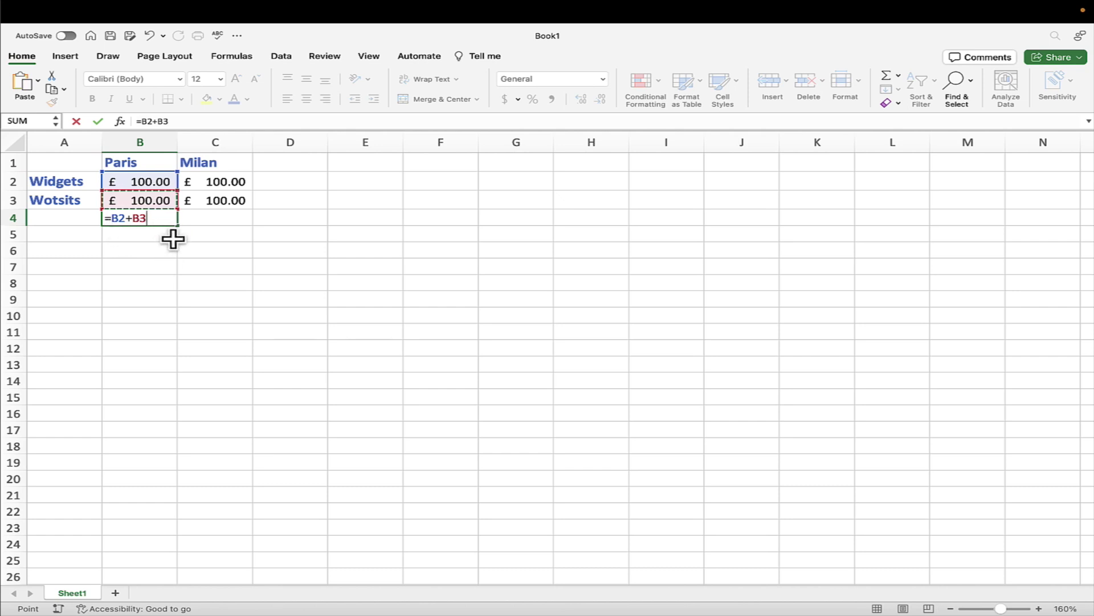
pyautogui.press('Return')
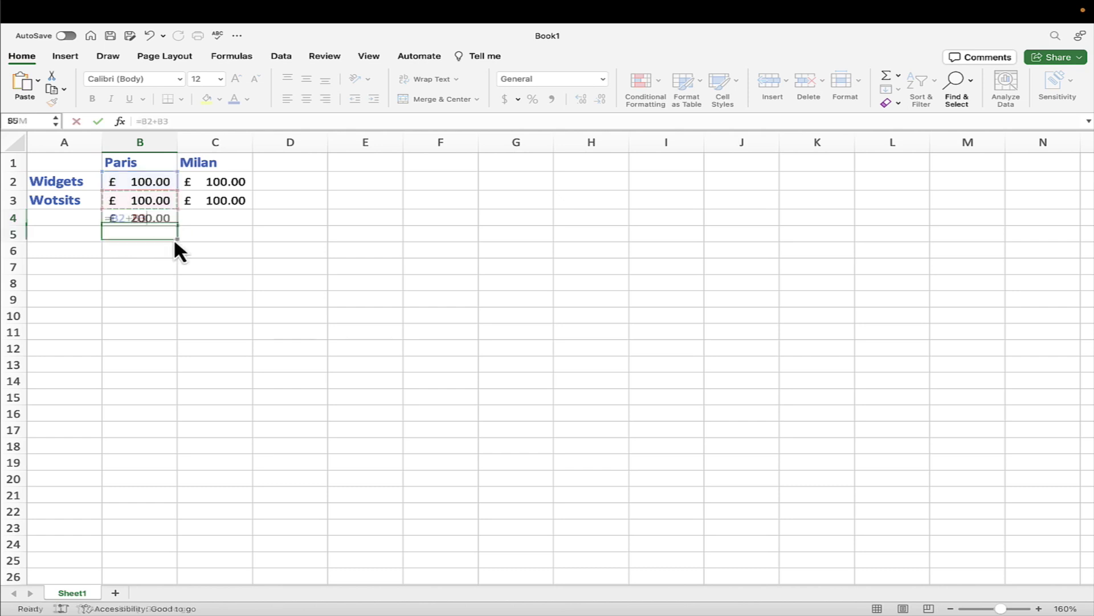
# Review the B4 formula in the formula bar and reconfirm it unchanged
pyautogui.click(163, 218)
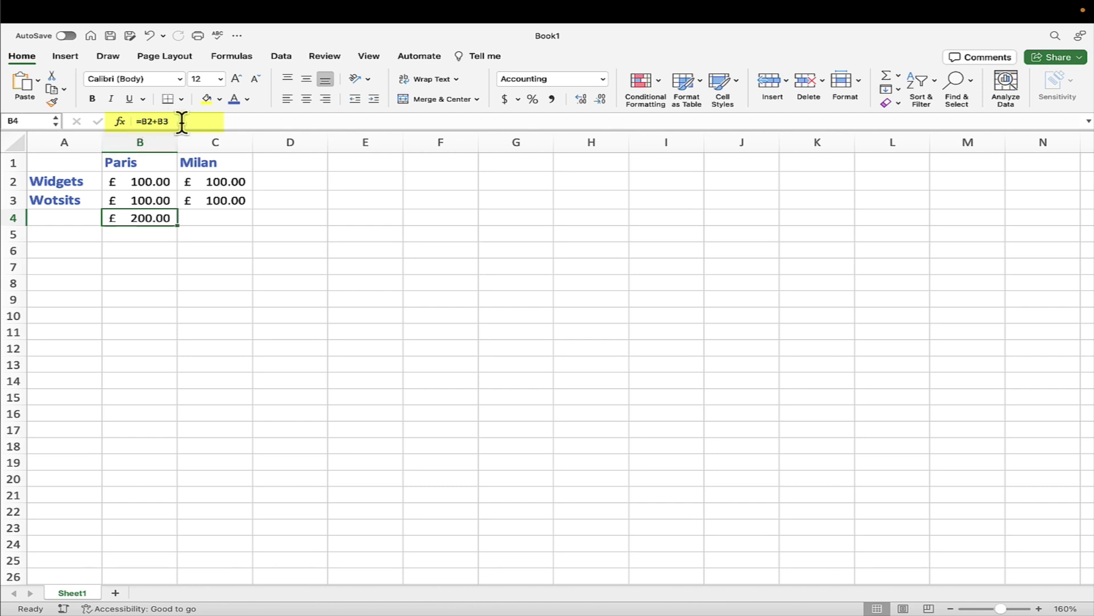
pyautogui.moveTo(174, 121); pyautogui.dragTo(136, 117)
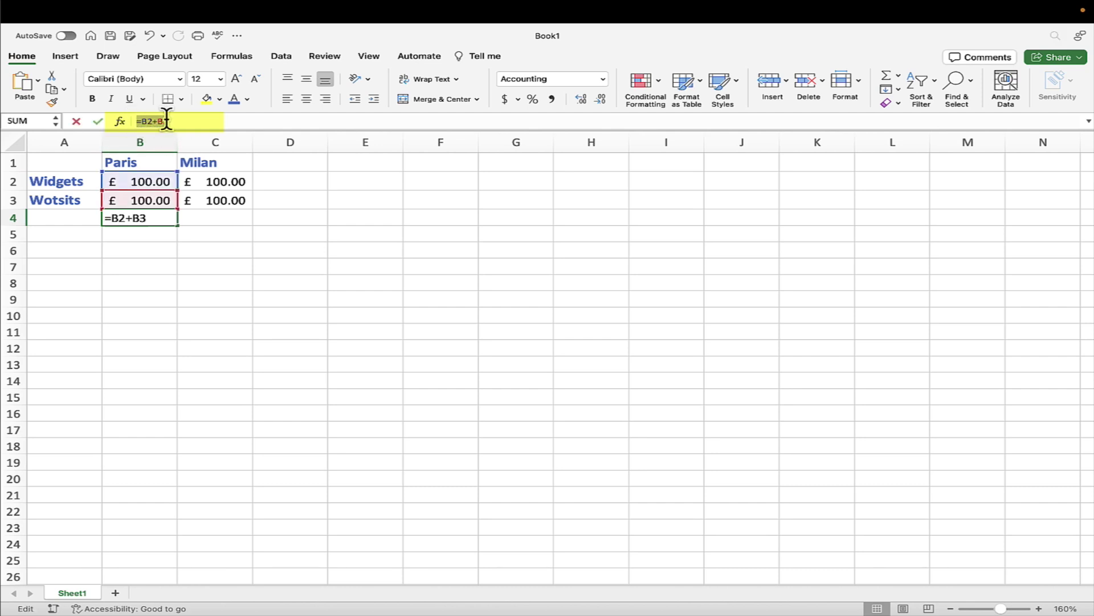
pyautogui.click(187, 121)
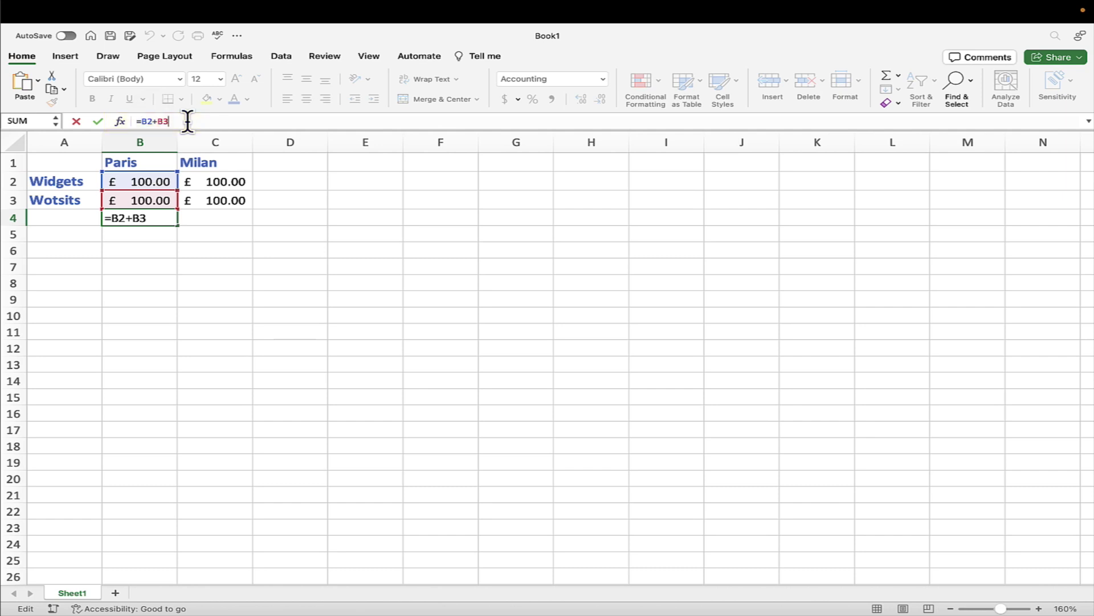
pyautogui.press('Return')
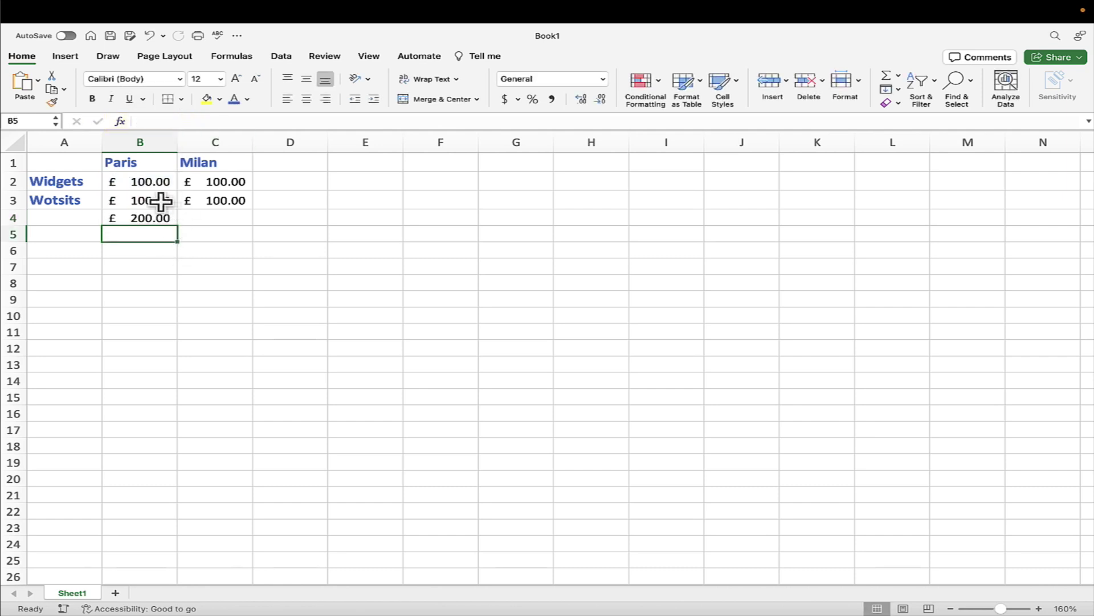
pyautogui.click(131, 219)
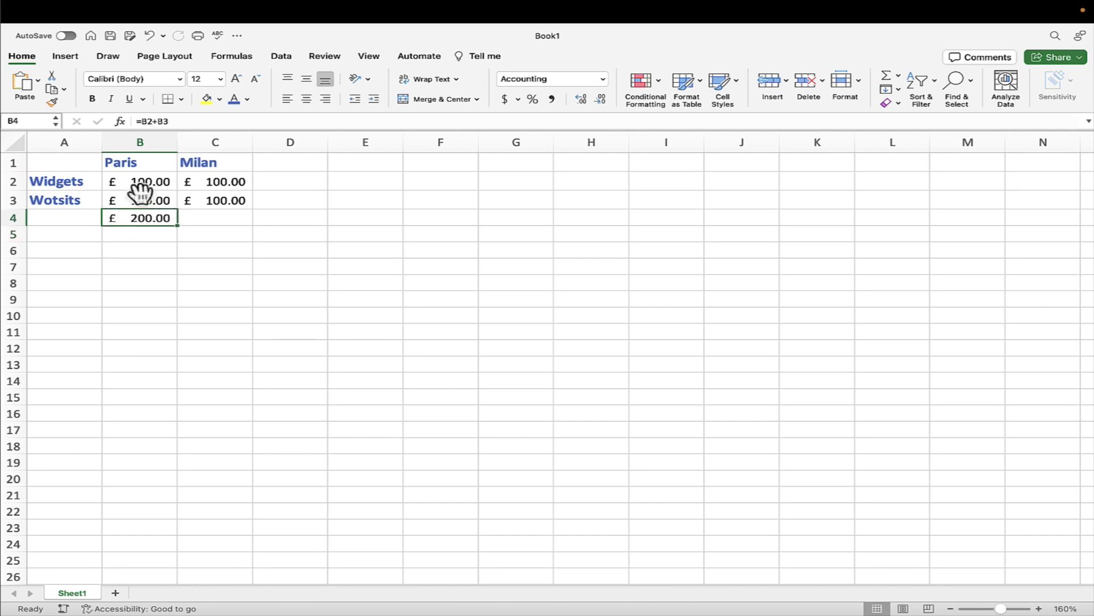
pyautogui.click(142, 181)
pyautogui.click(142, 201)
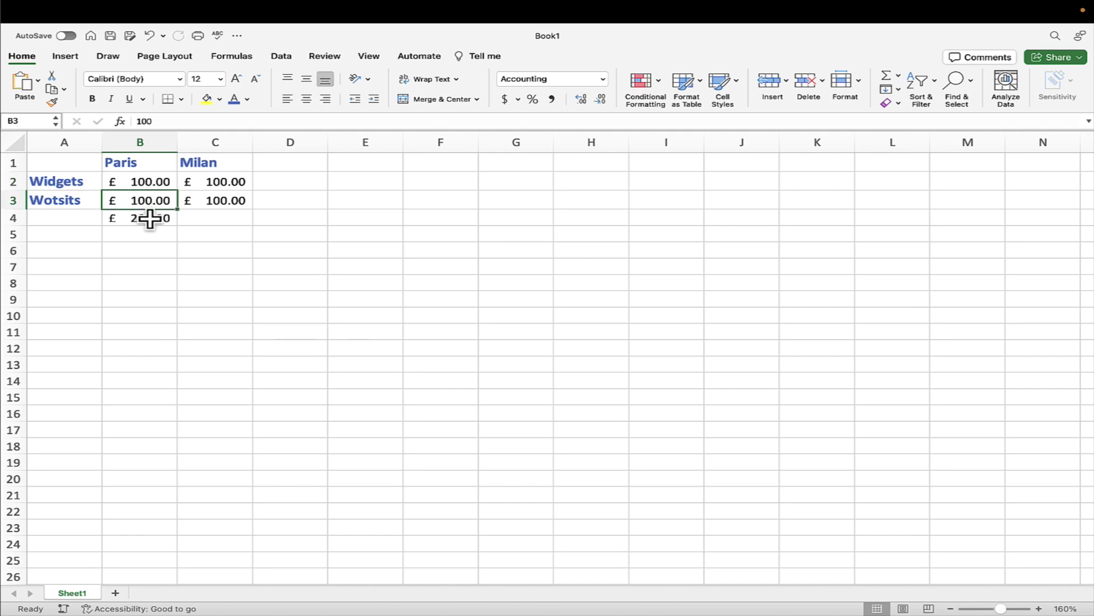
pyautogui.click(149, 219)
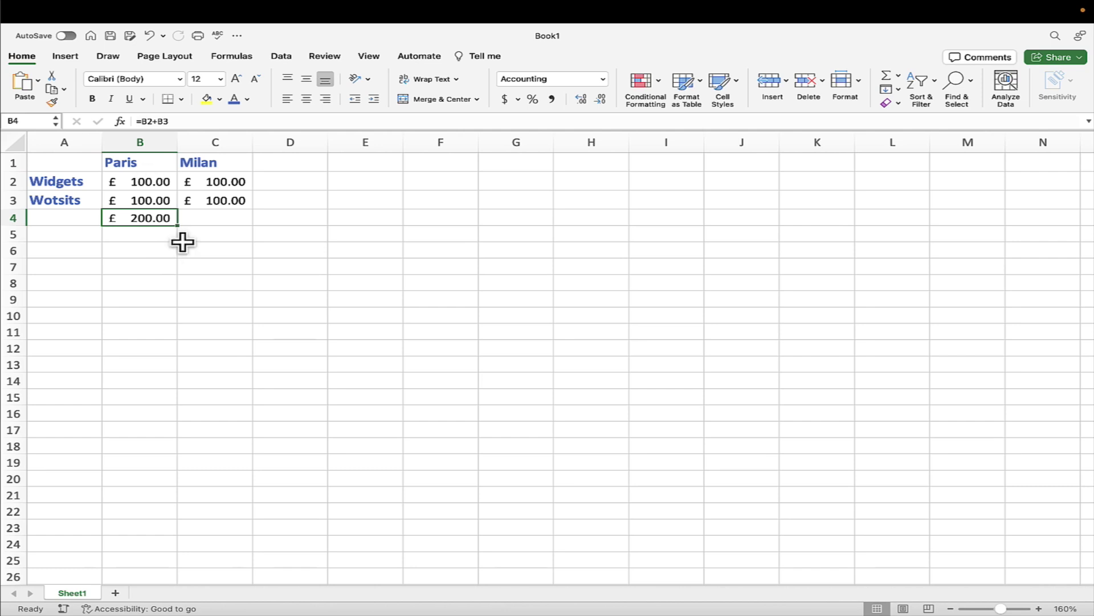
pyautogui.click(163, 181)
# Replace the B4 total with =SUM(B2:B3) via the AutoSum list
pyautogui.click(193, 184)
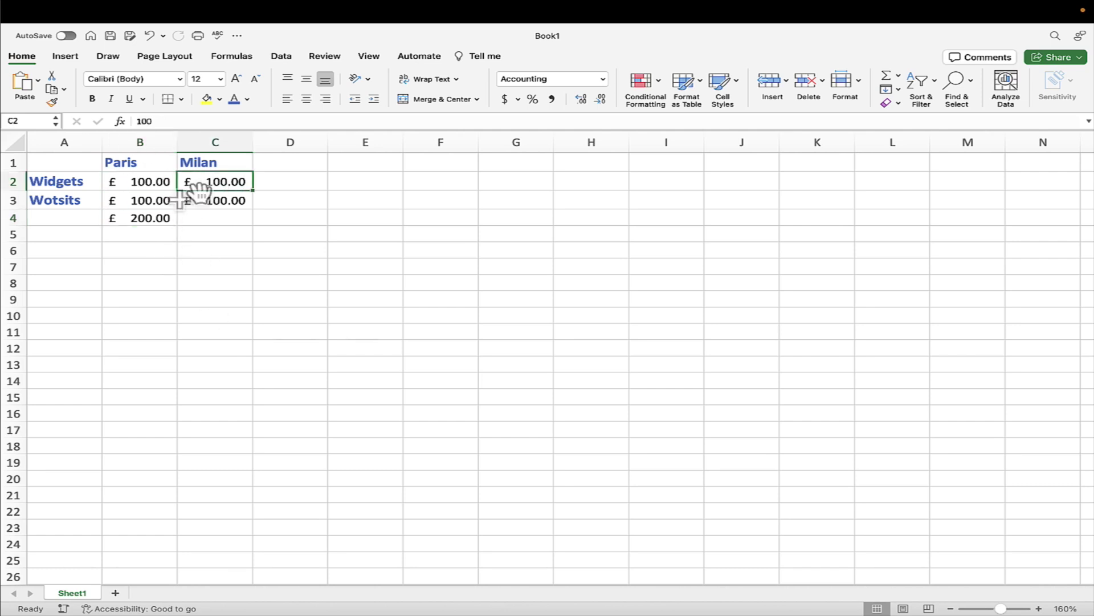
pyautogui.click(151, 218)
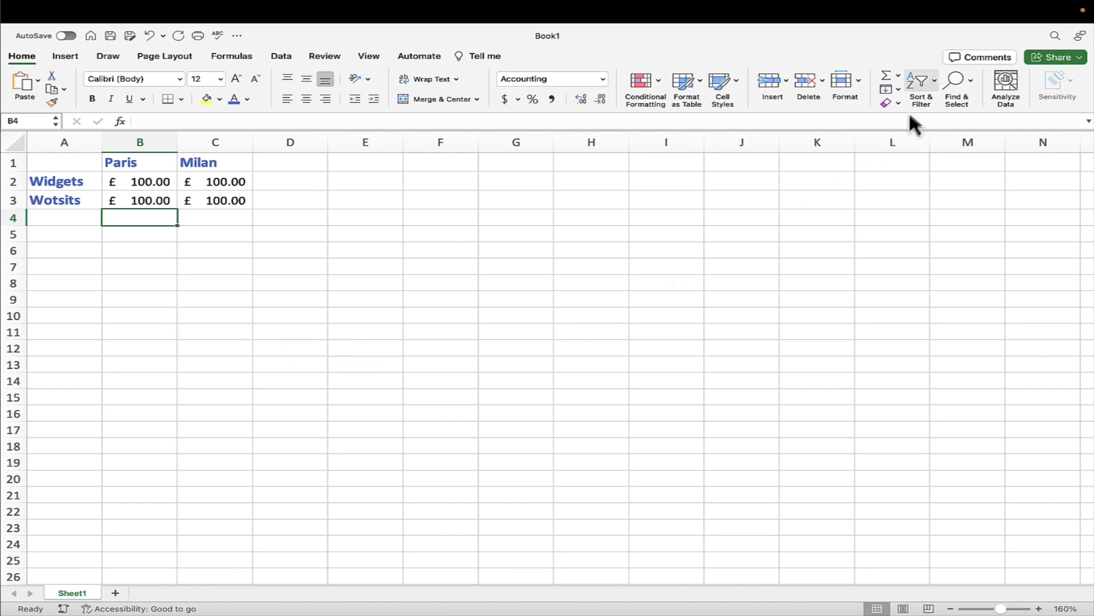
pyautogui.click(899, 75)
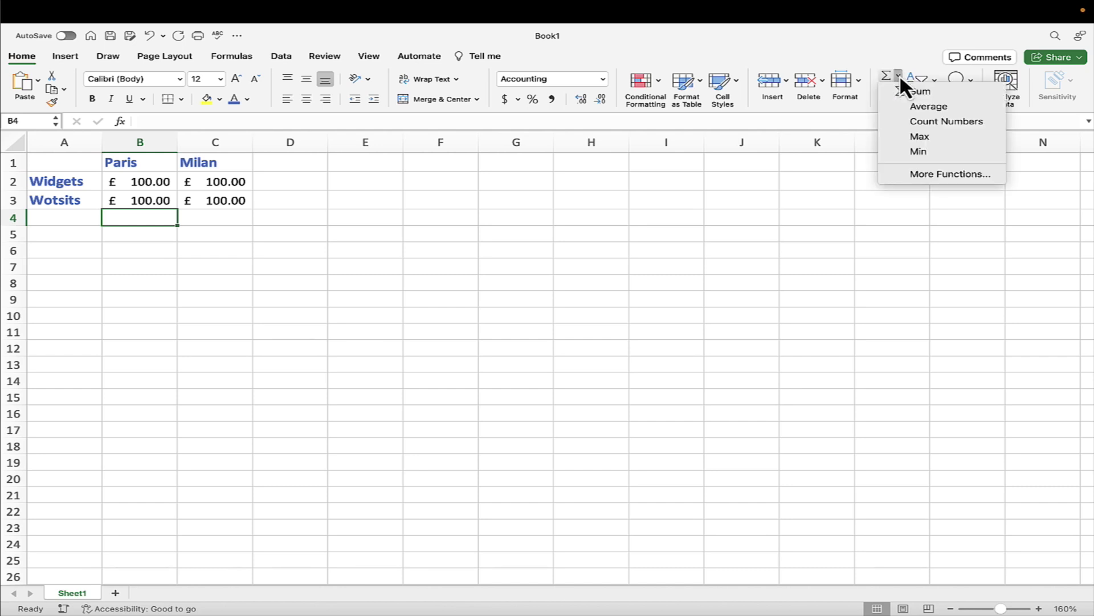
pyautogui.click(938, 92)
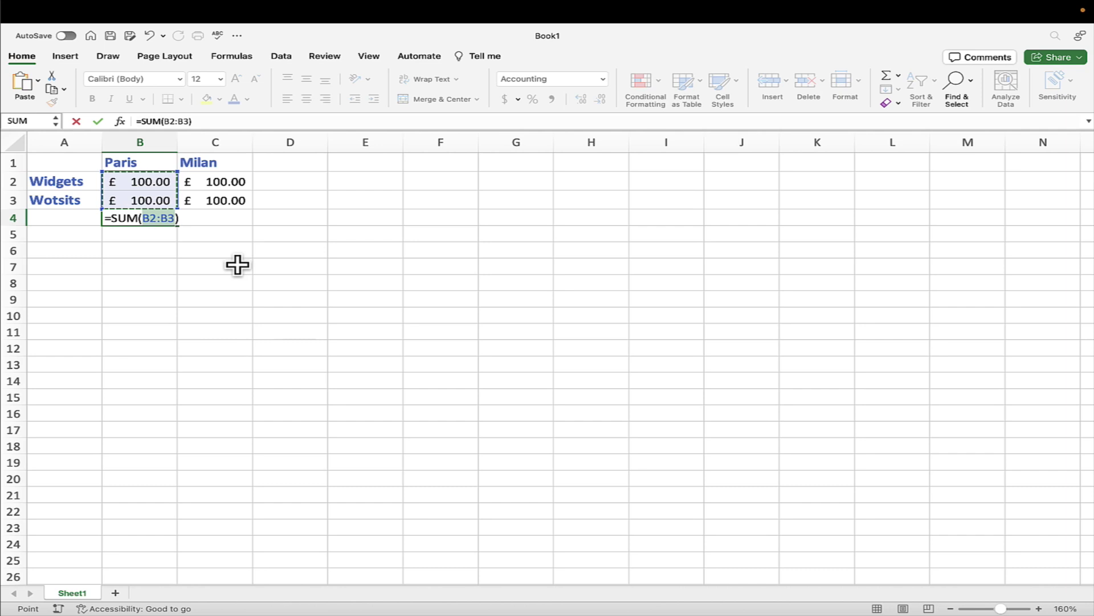
pyautogui.press('Return')
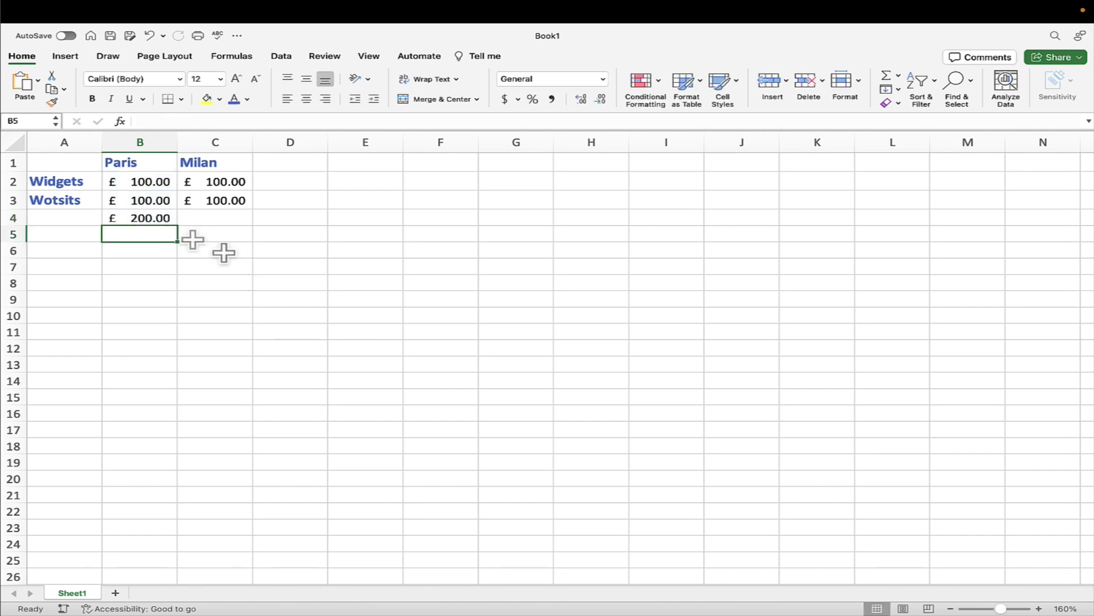
pyautogui.click(146, 216)
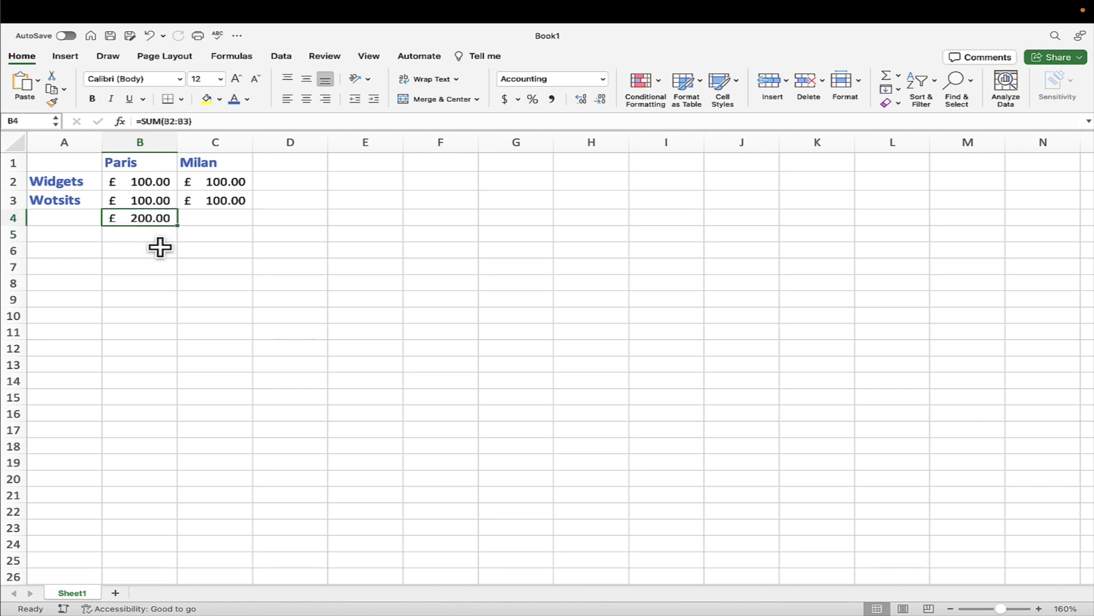
# Change the Wotsits Paris figure in B3 to 50, dropping the total to £ 150.00
pyautogui.click(147, 201)
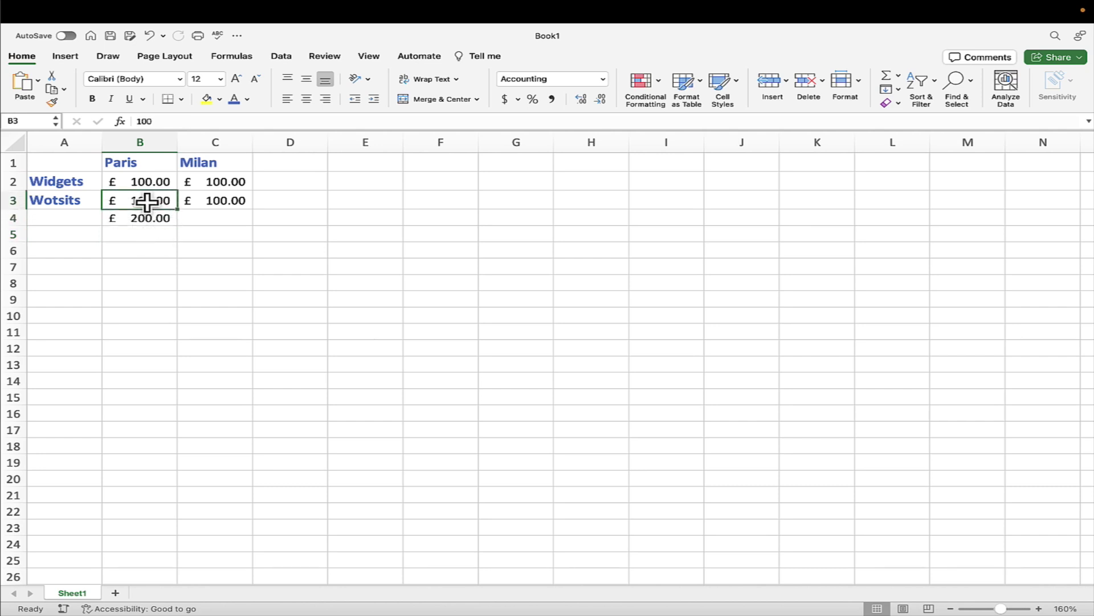
pyautogui.write('59')
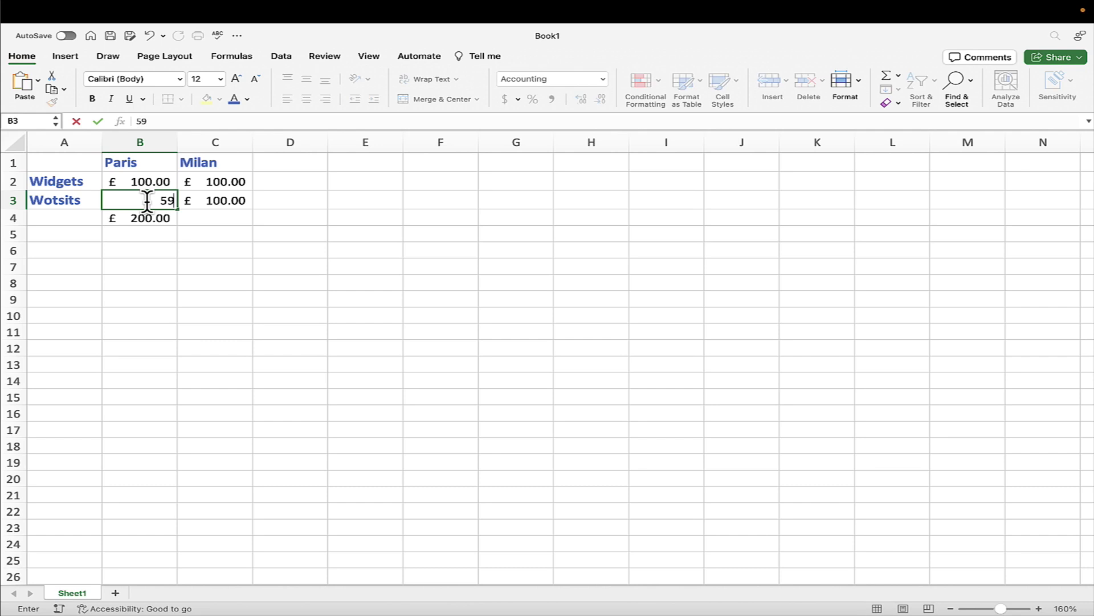
pyautogui.press('BackSpace')
pyautogui.write('0')
pyautogui.press('Return')
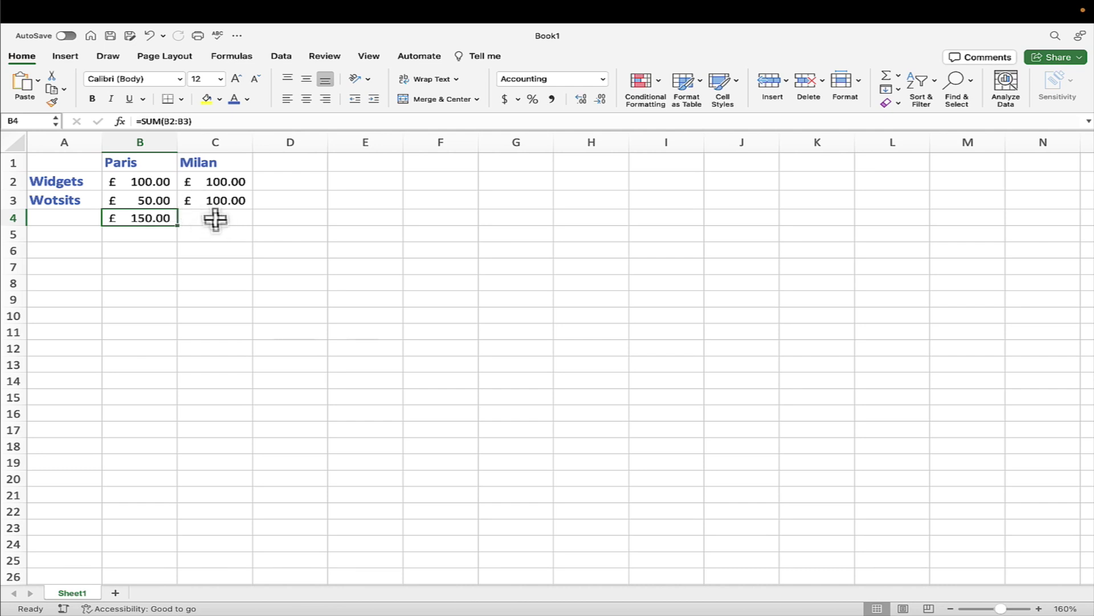
# Fill B4's SUM across into C4 so Milan totals £200.00 via =SUM(C2:C3)
pyautogui.click(228, 248)
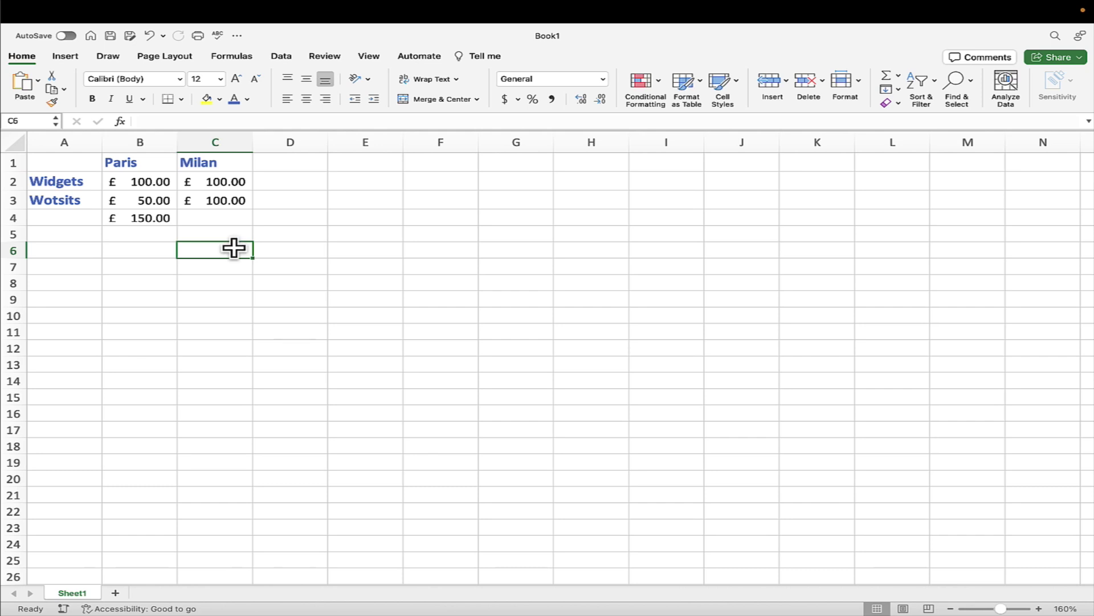
pyautogui.click(145, 218)
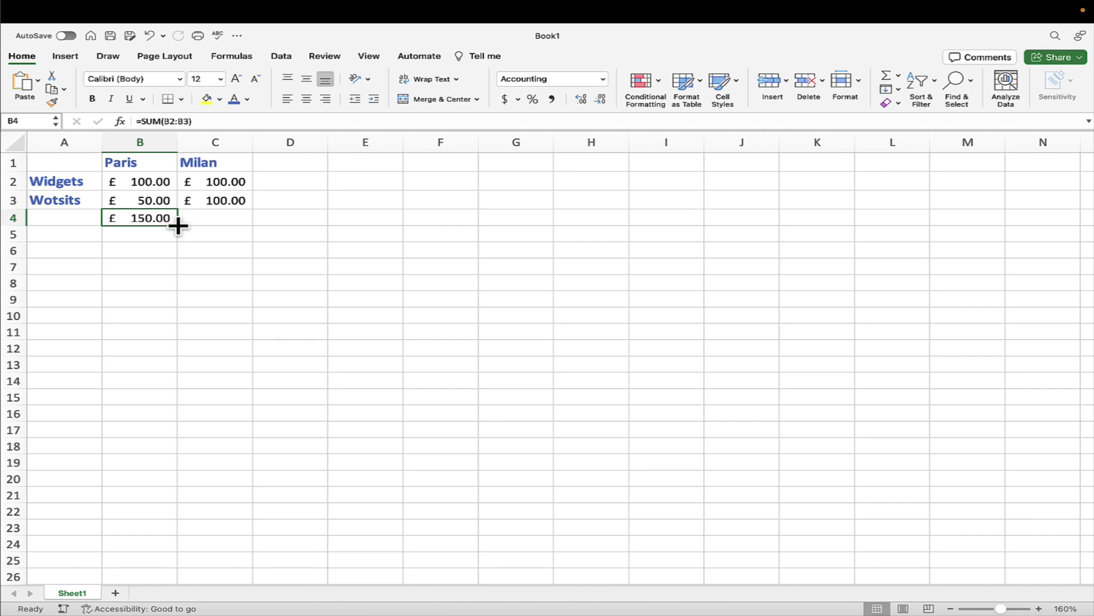
pyautogui.moveTo(178, 226); pyautogui.dragTo(240, 223)
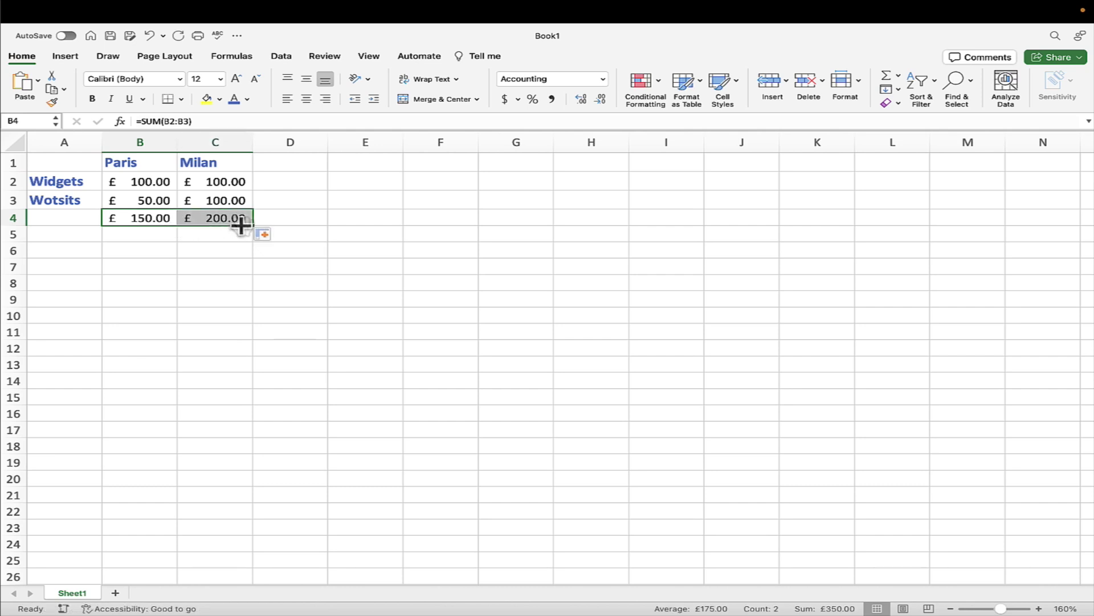
pyautogui.click(305, 249)
pyautogui.click(212, 217)
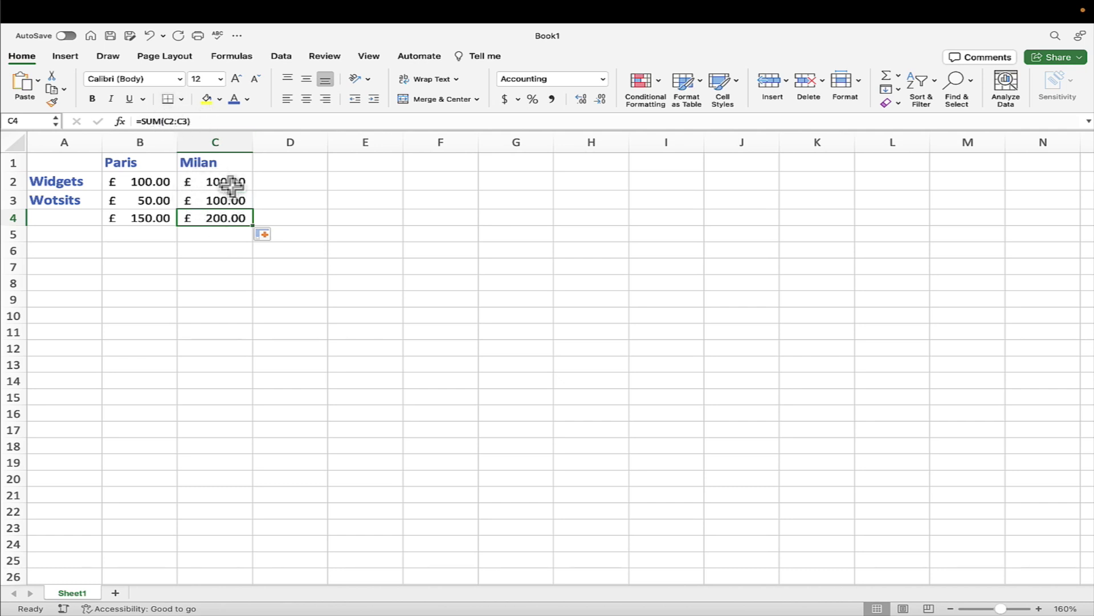
pyautogui.click(215, 256)
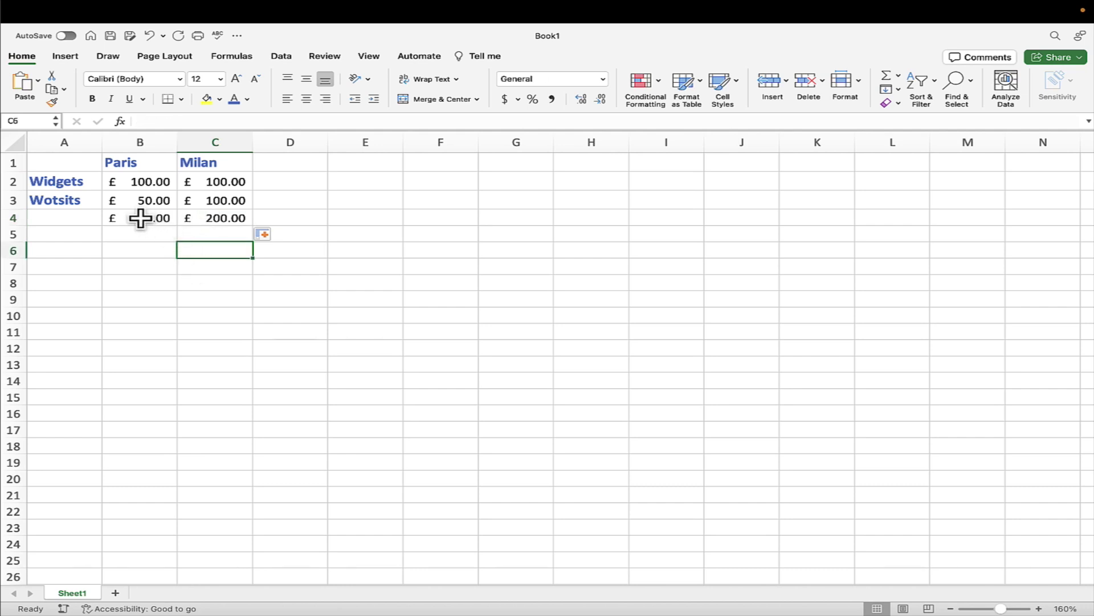
pyautogui.moveTo(139, 217); pyautogui.dragTo(194, 217)
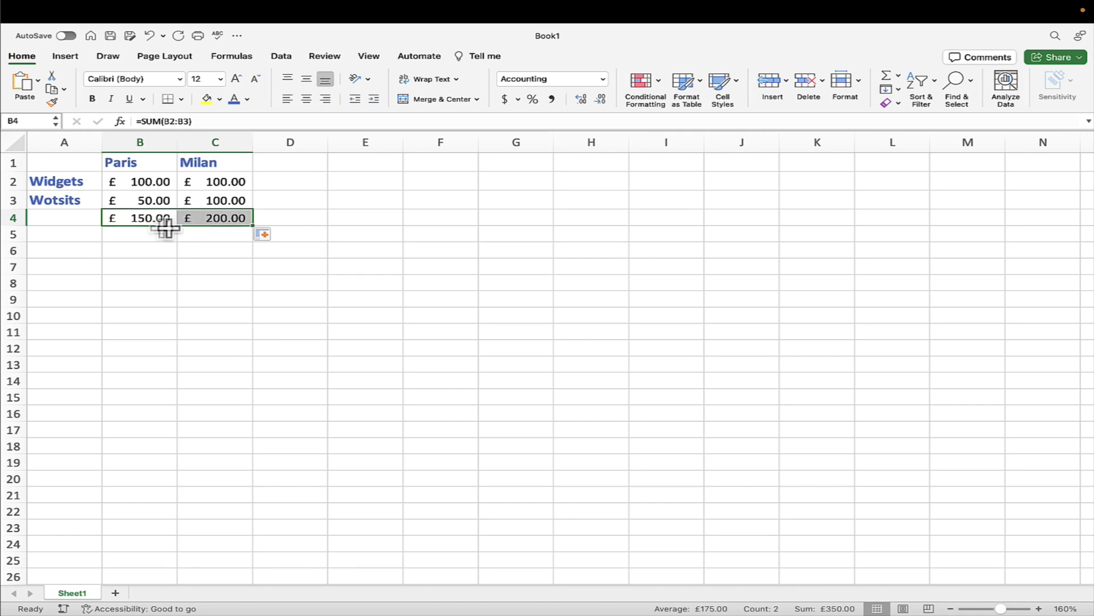
# Add a top border above the £150.00 and £200.00 totals in B4:C4
pyautogui.click(182, 99)
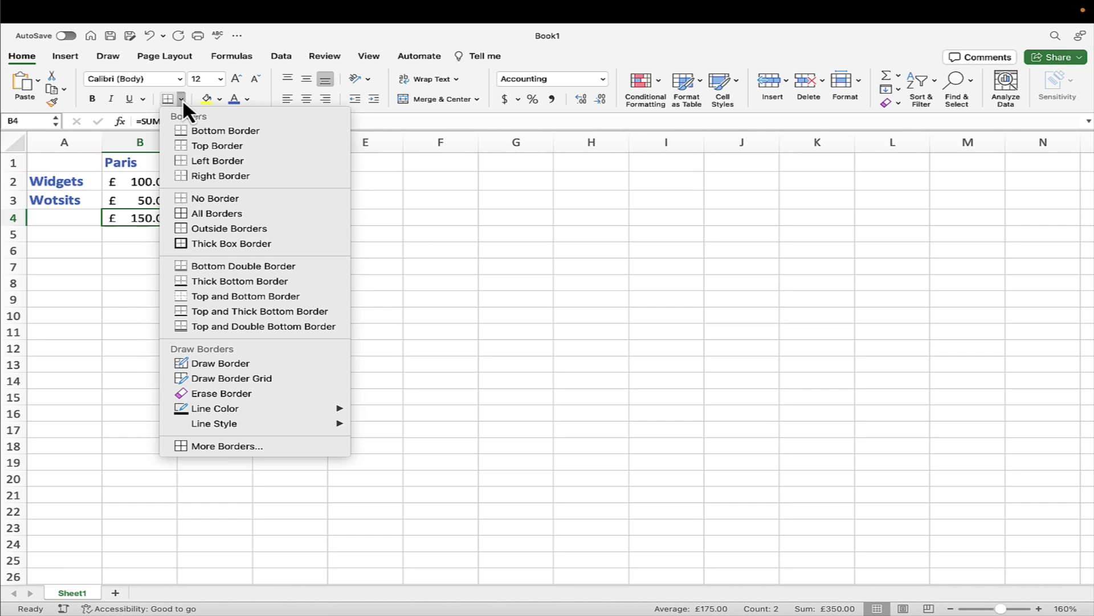
pyautogui.click(242, 146)
pyautogui.click(212, 266)
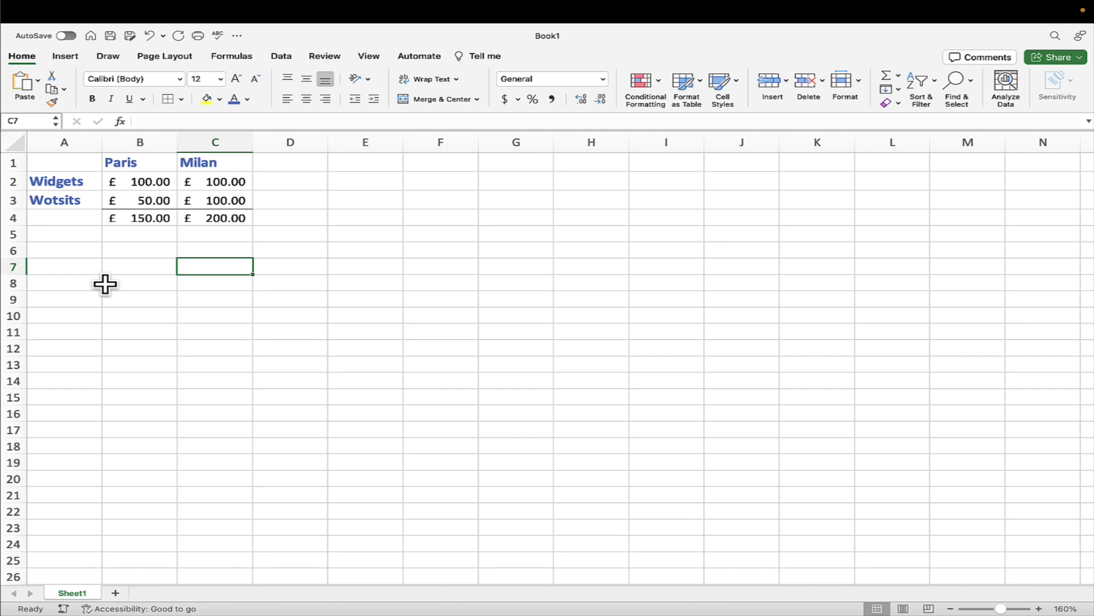
# Switch the worksheet gridlines off and back on from the View tab
pyautogui.click(370, 56)
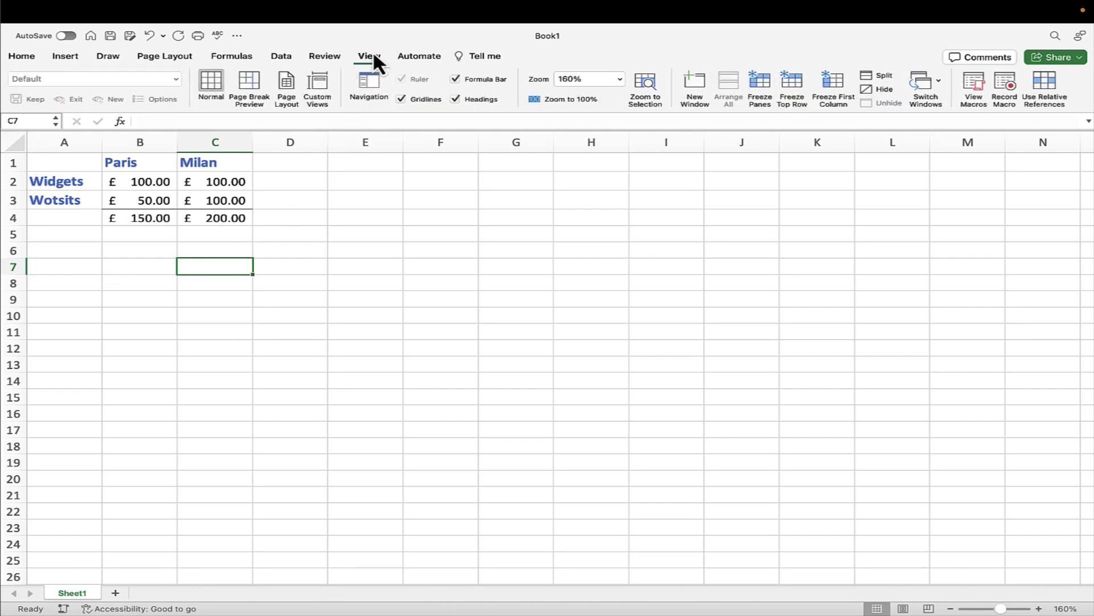
pyautogui.click(401, 99)
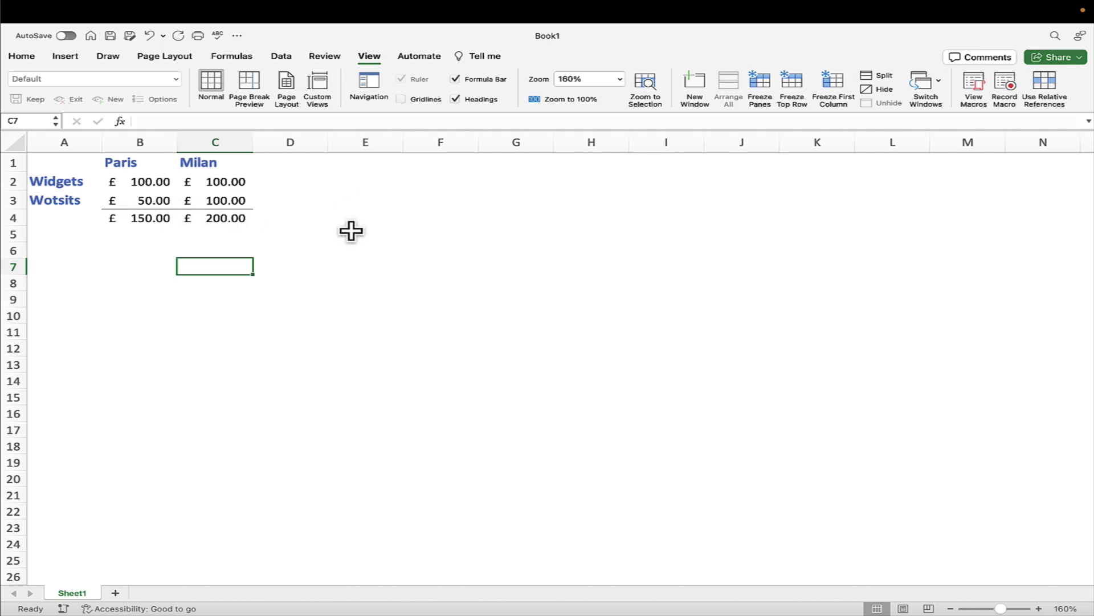
pyautogui.click(401, 99)
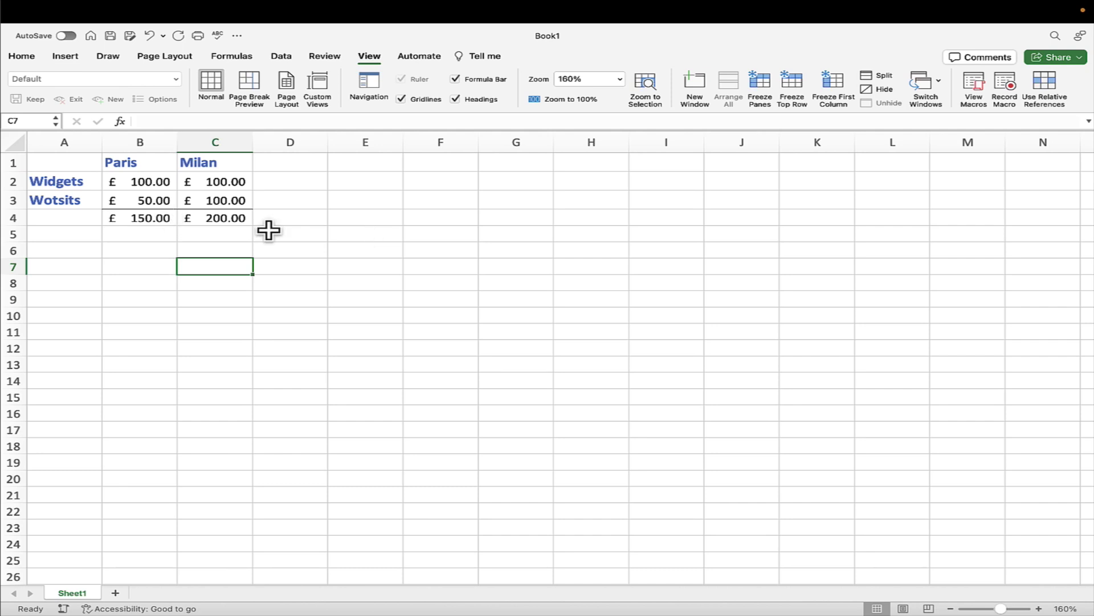
# Undo the two gridline changes and the top border on the totals
pyautogui.click(151, 36)
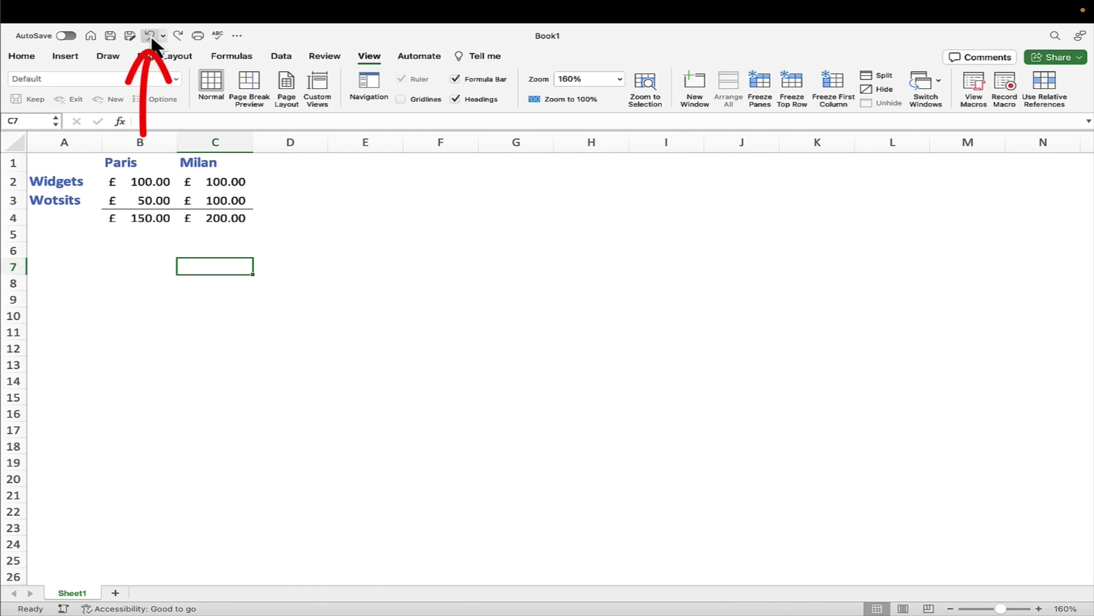
pyautogui.click(151, 37)
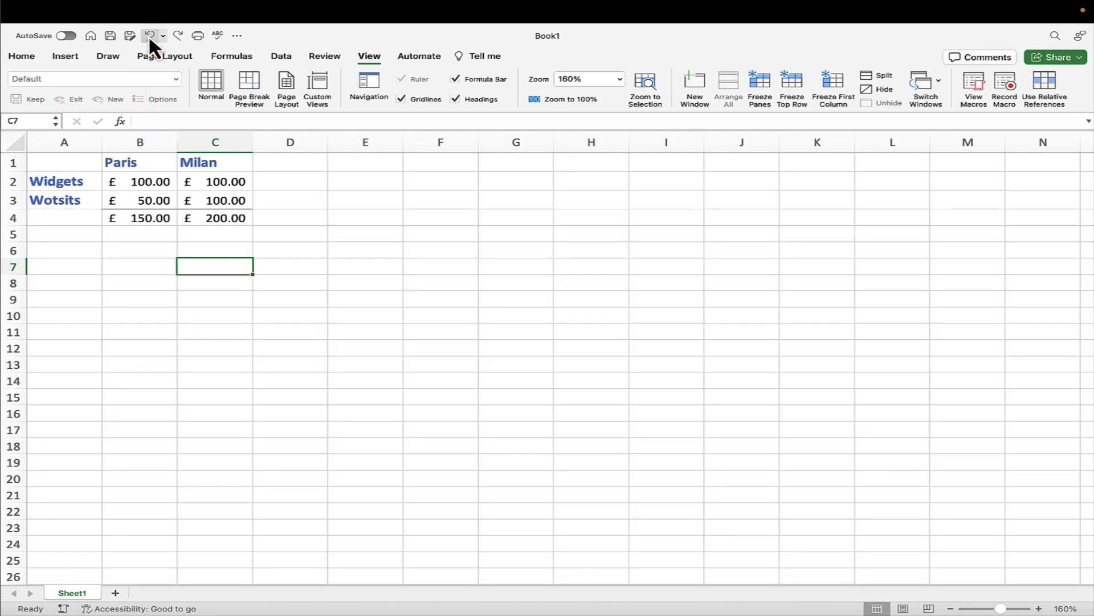
pyautogui.click(149, 36)
# Apply the Total cell style to the B4:C4 totals
pyautogui.click(231, 350)
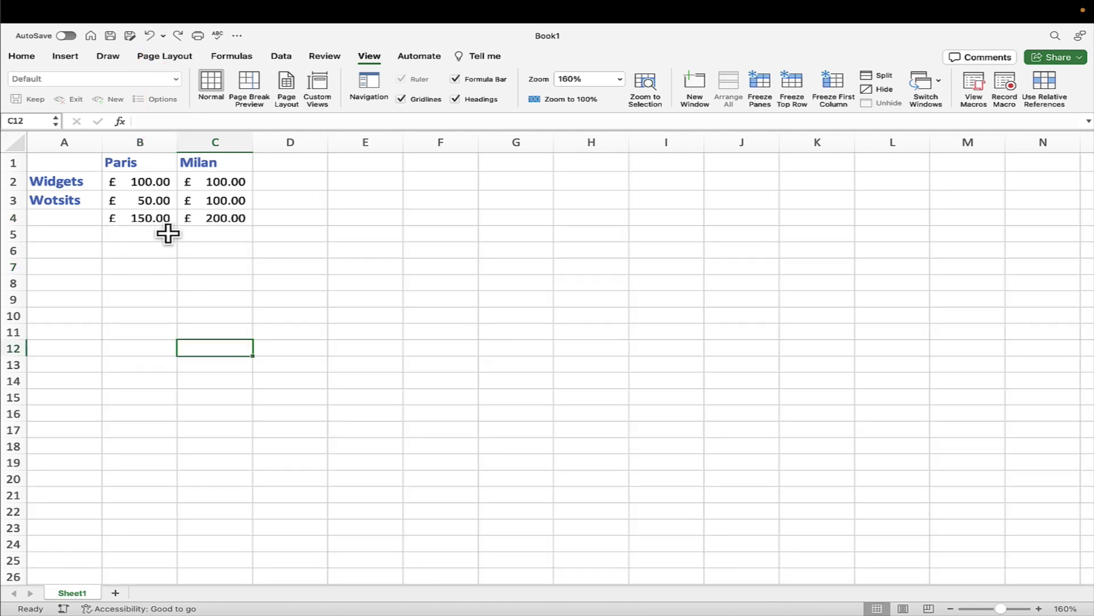
pyautogui.moveTo(134, 216); pyautogui.dragTo(204, 222)
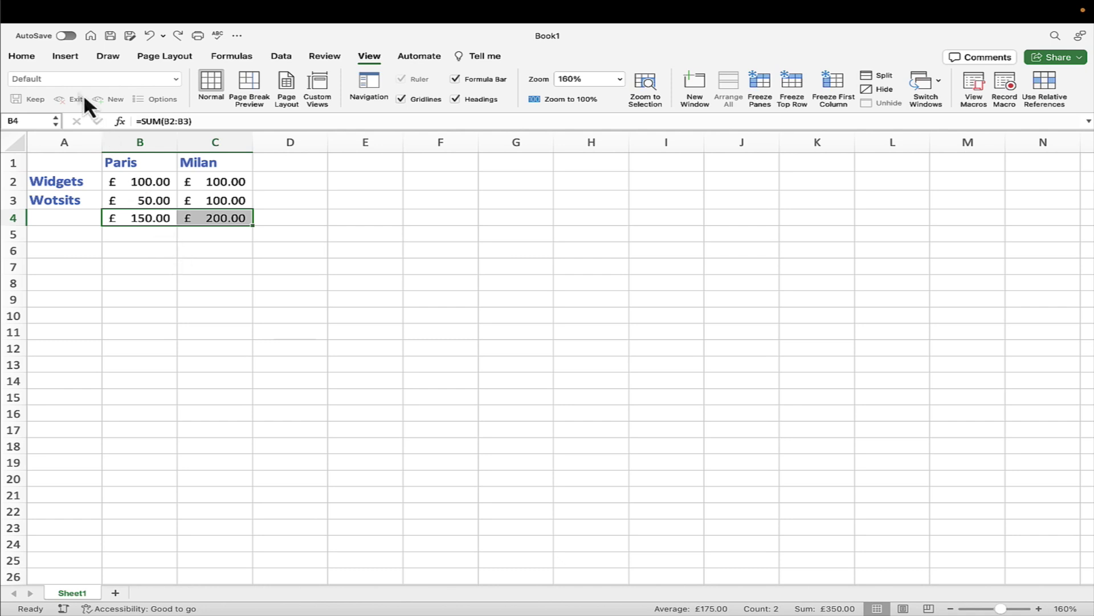
pyautogui.click(32, 57)
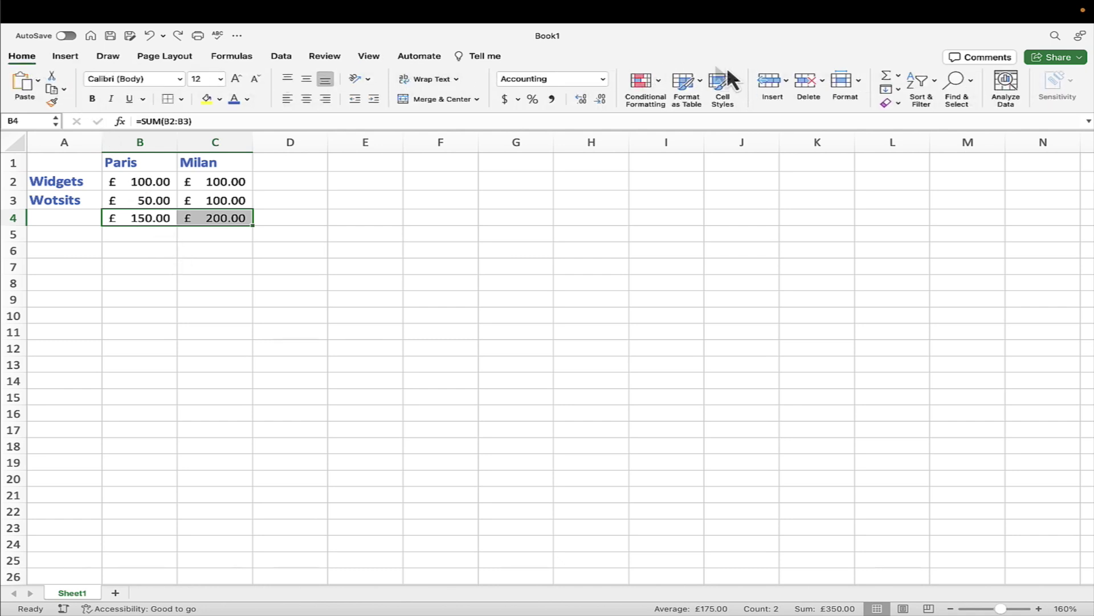
pyautogui.click(736, 82)
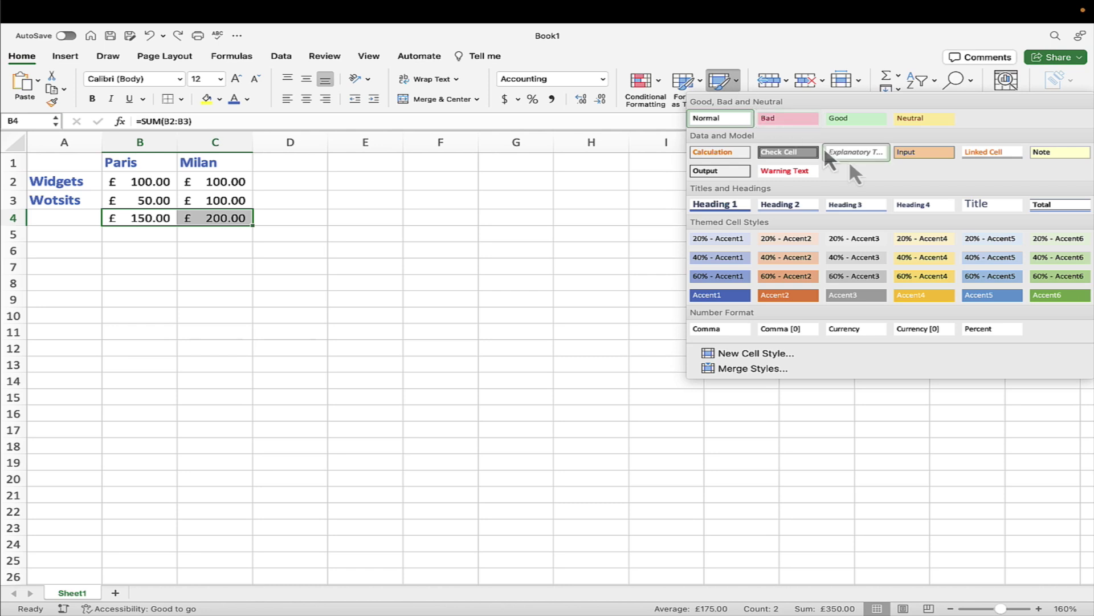
pyautogui.click(1062, 204)
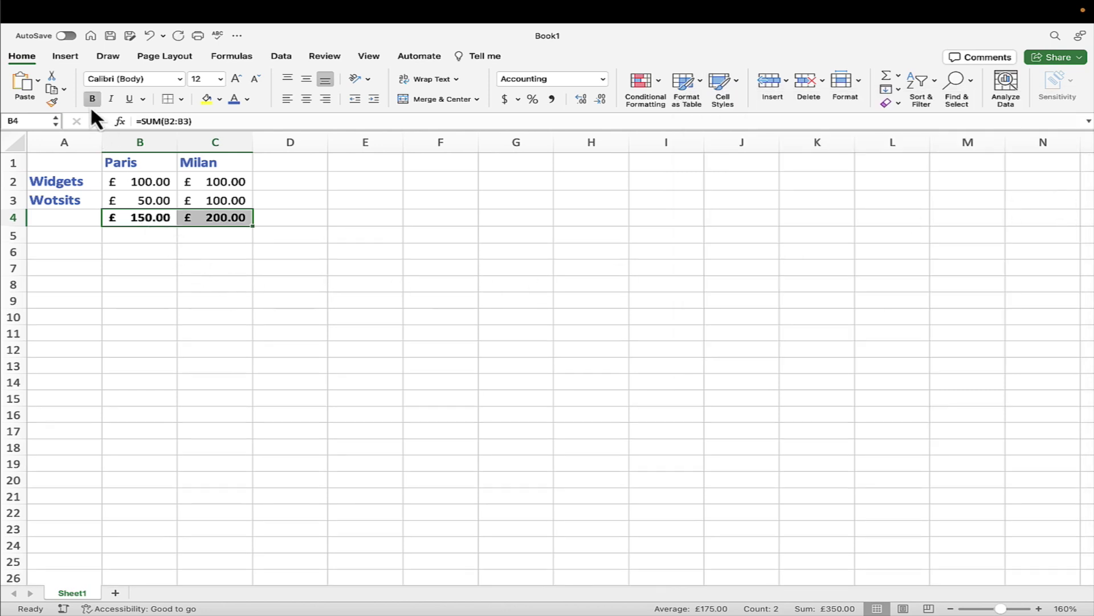
pyautogui.click(220, 266)
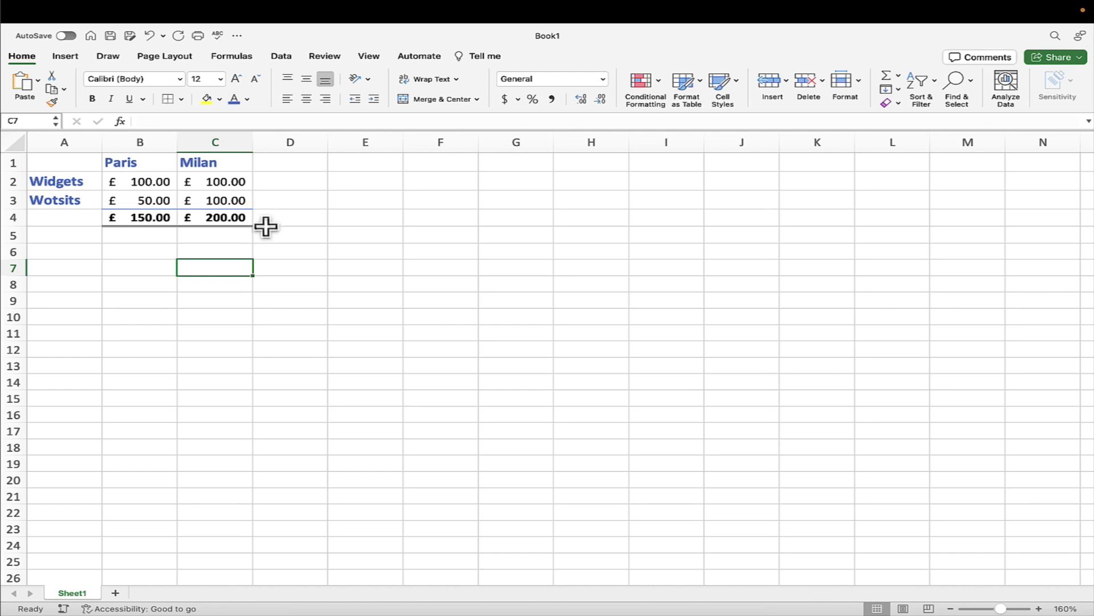
# Preview the table with gridlines hidden, restore them, then select rows 3 and 2
pyautogui.click(368, 57)
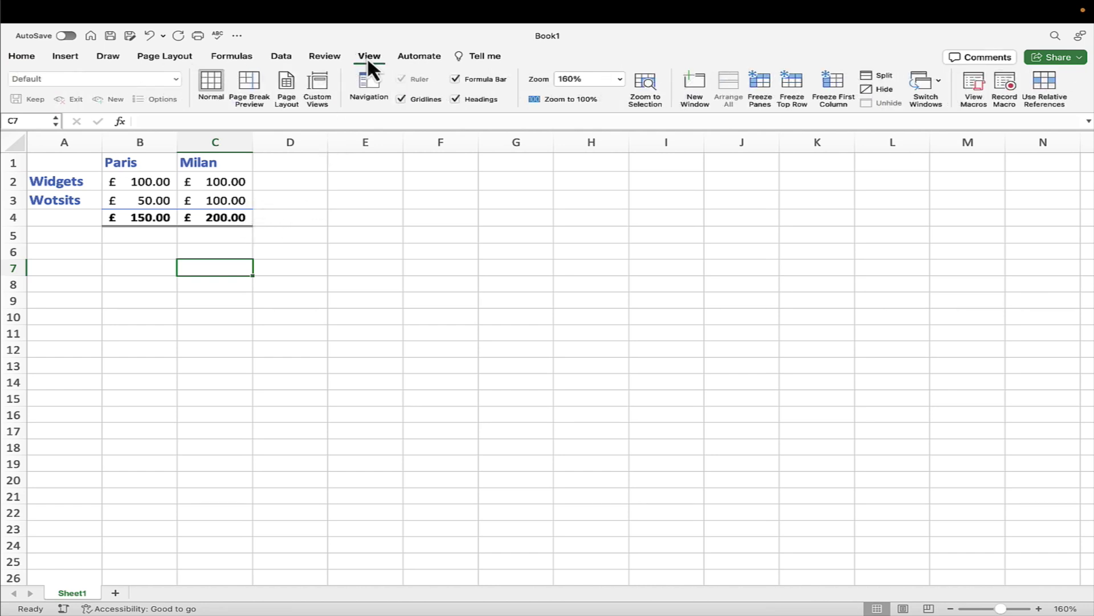
pyautogui.click(401, 99)
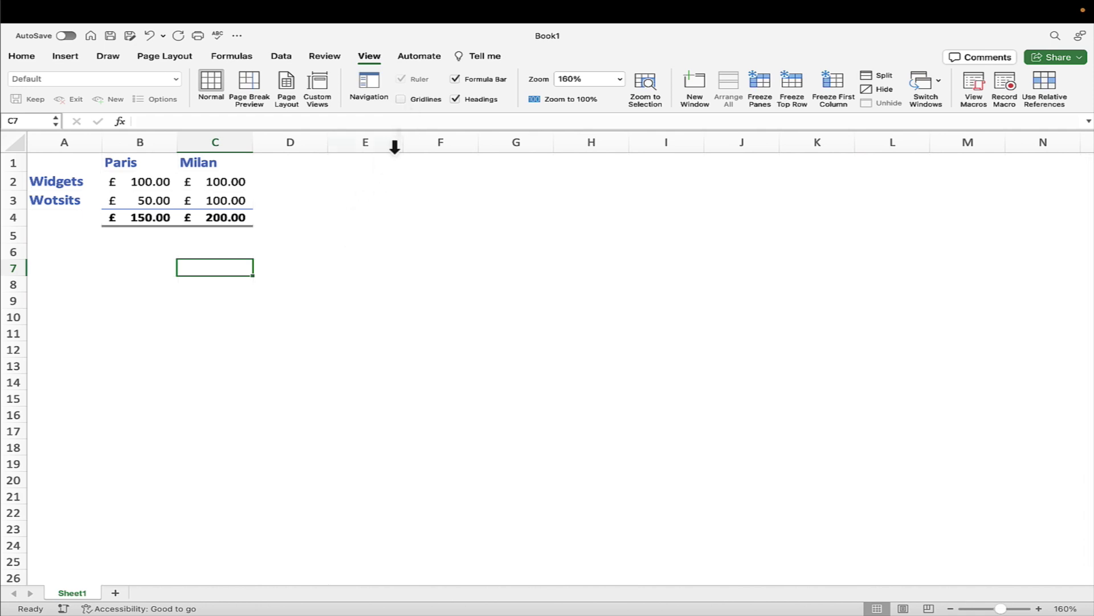
pyautogui.click(402, 99)
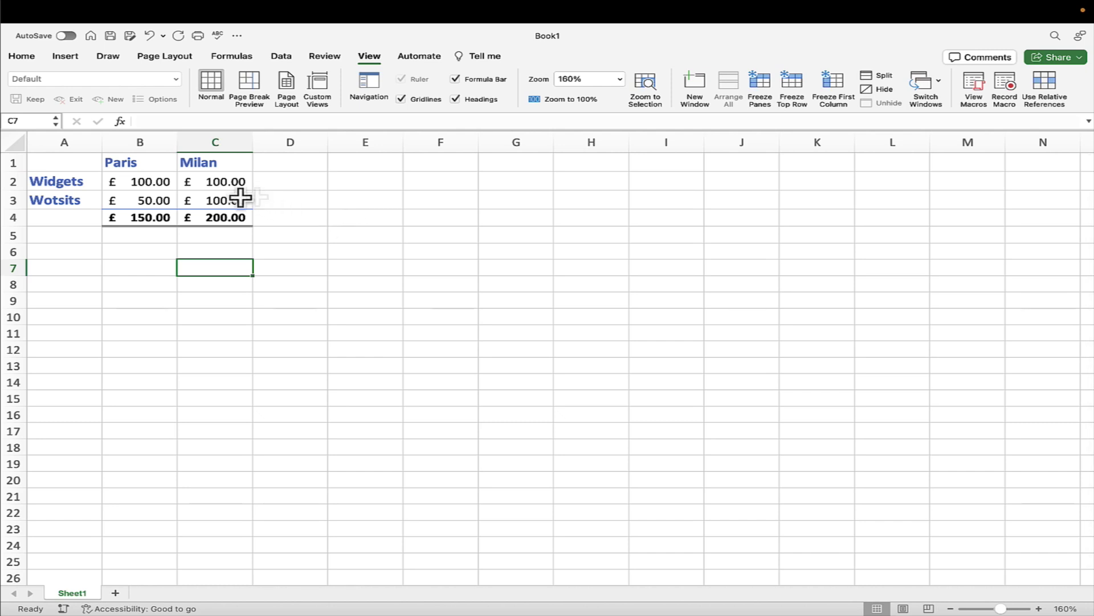
pyautogui.click(10, 198)
pyautogui.click(10, 186)
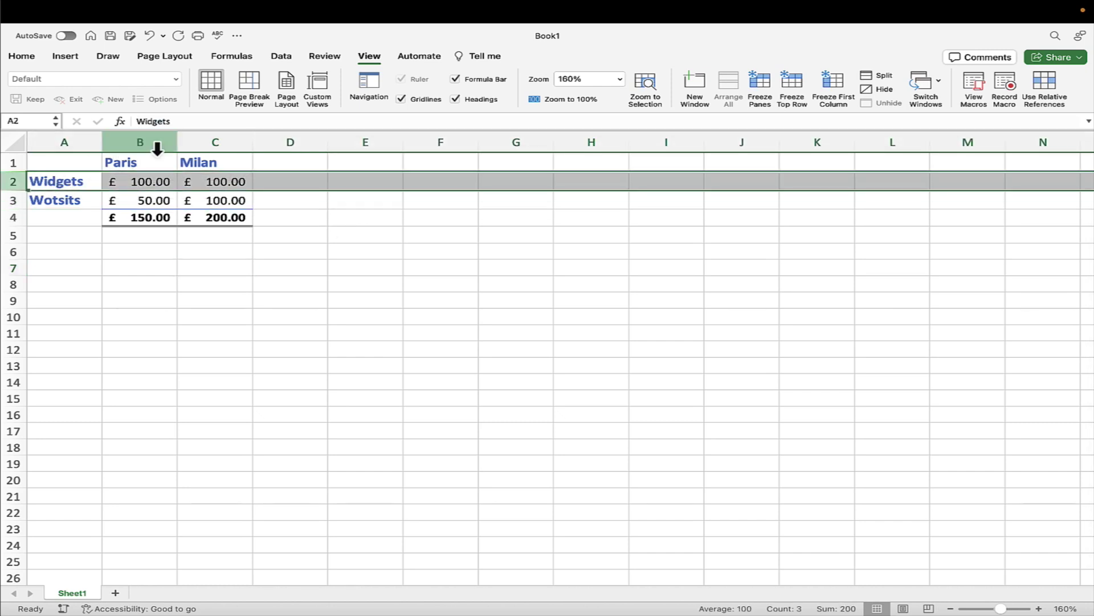
# Try a light gold fill on column C, then undo it
pyautogui.click(205, 142)
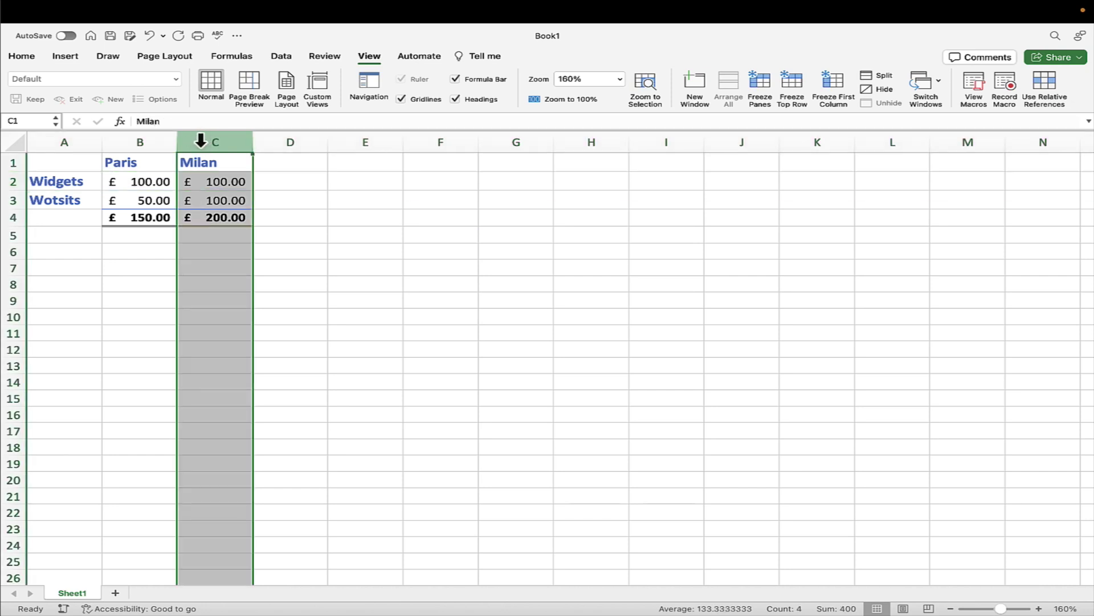
pyautogui.click(70, 57)
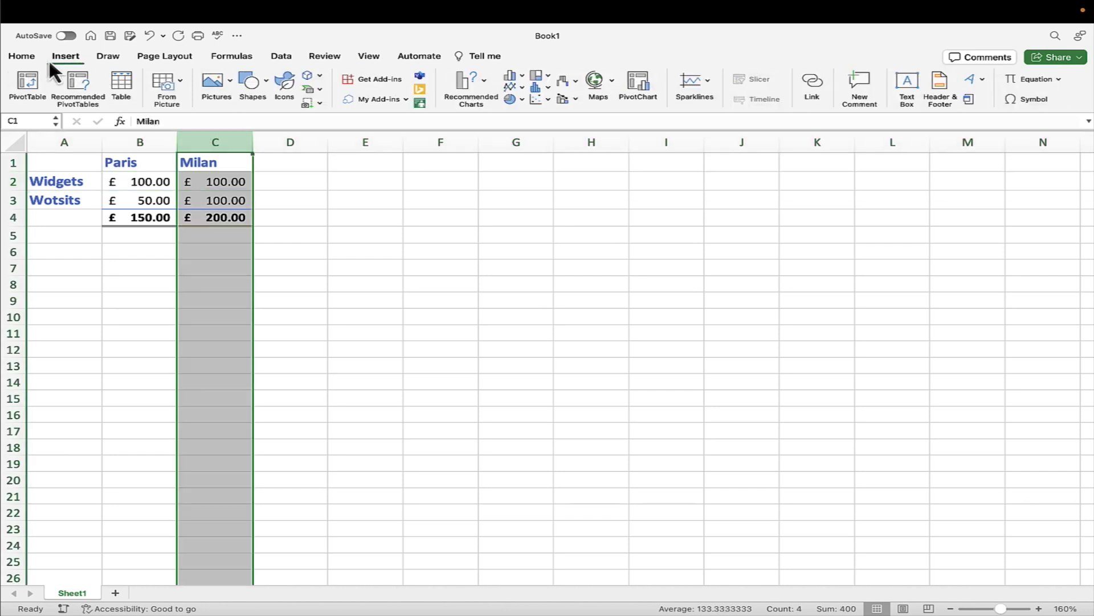
pyautogui.click(23, 57)
pyautogui.click(220, 99)
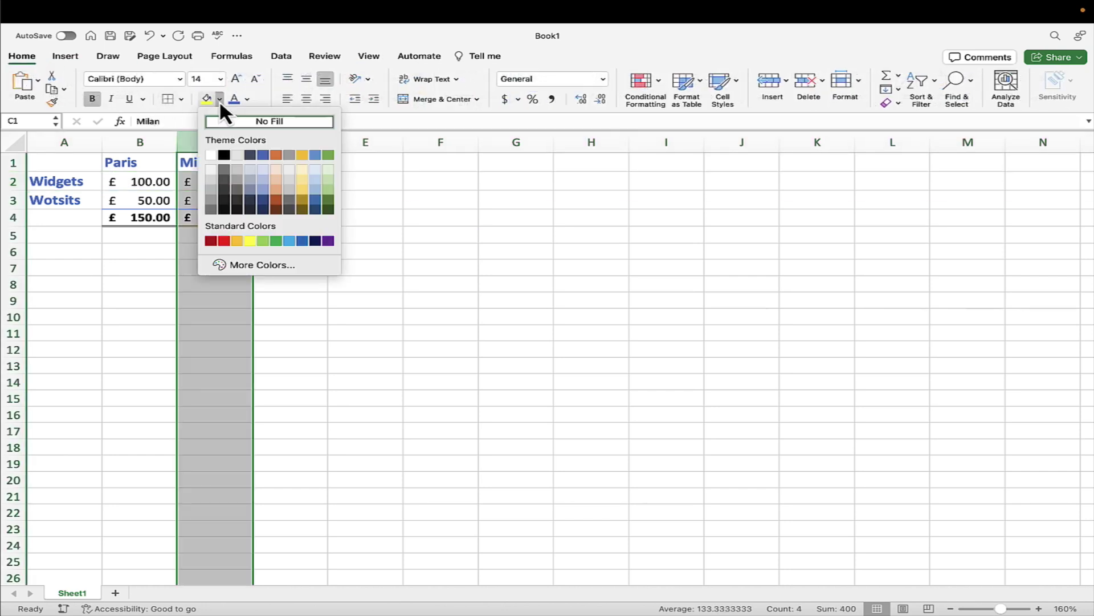
pyautogui.click(302, 171)
pyautogui.click(354, 253)
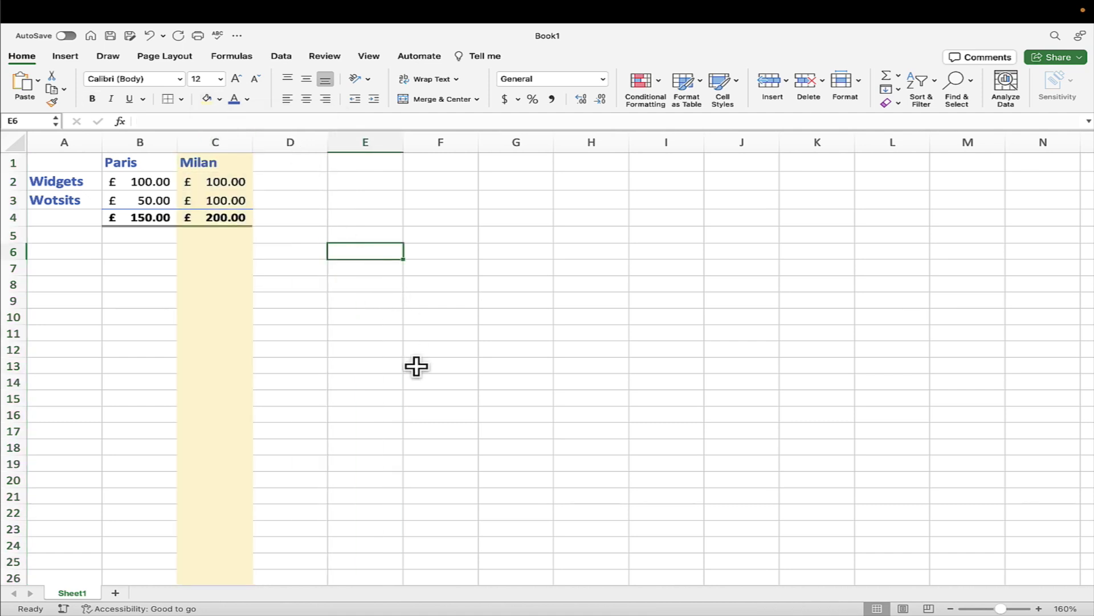
pyautogui.click(148, 36)
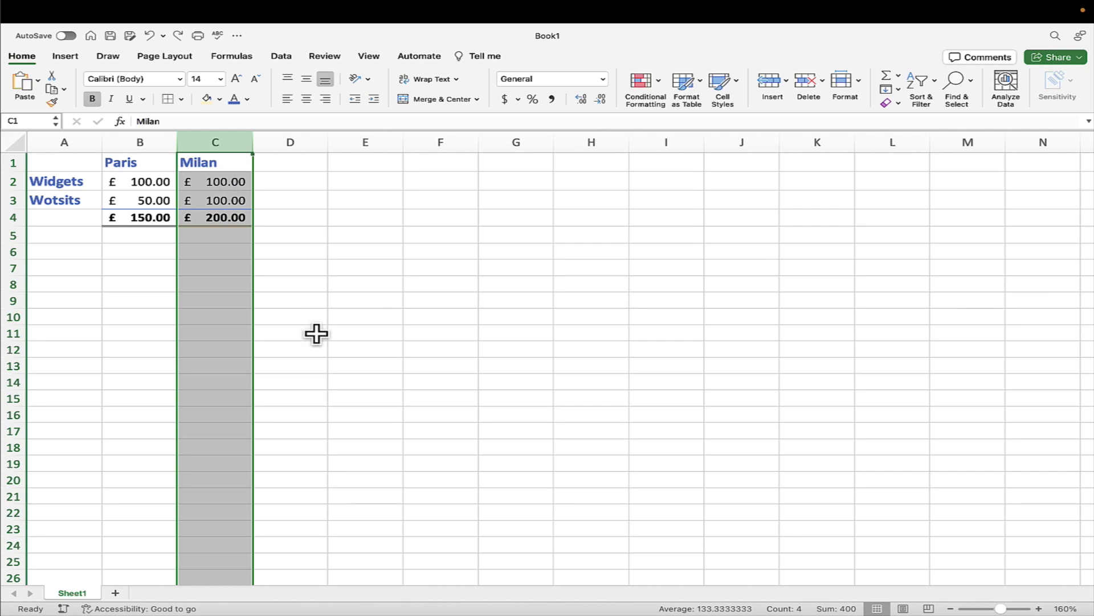
pyautogui.click(316, 334)
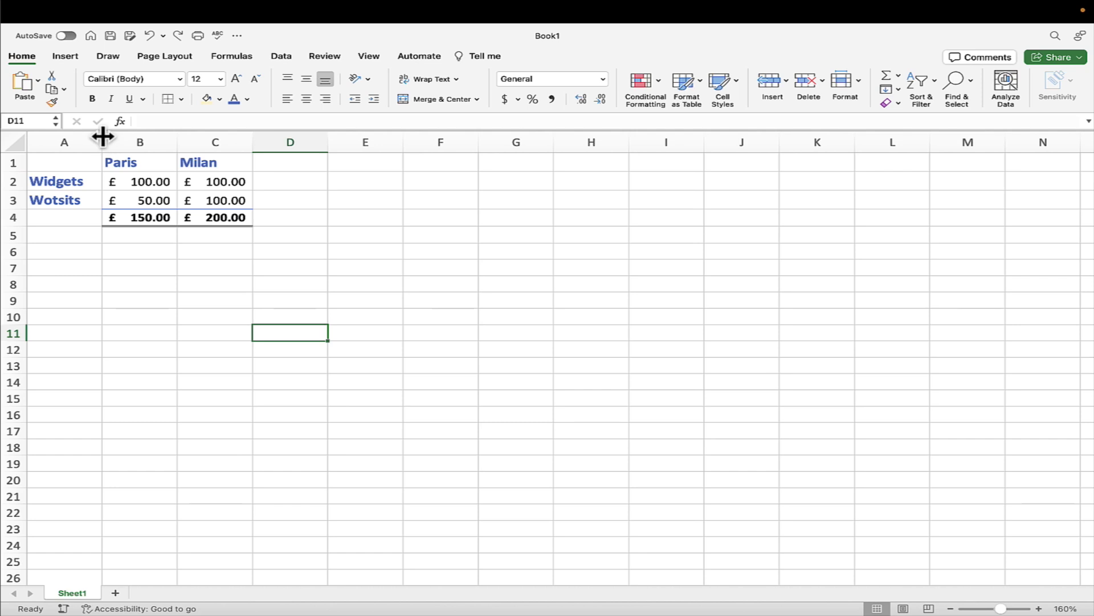
# Widen column A to about 13 characters, undoing a trial row 1 height change
pyautogui.moveTo(101, 139); pyautogui.dragTo(123, 139)
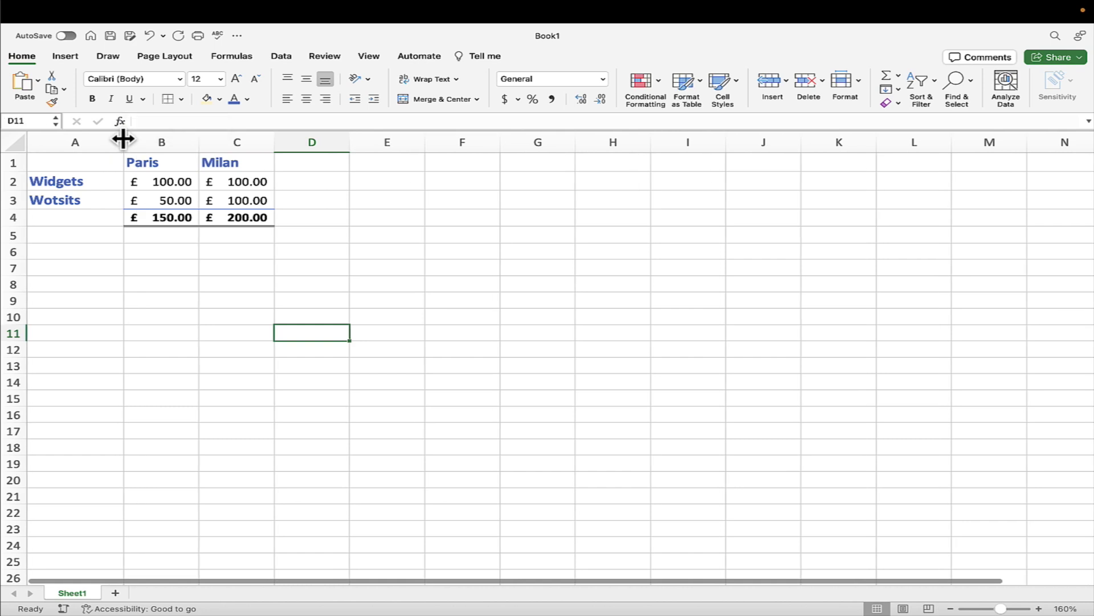
pyautogui.moveTo(17, 173); pyautogui.dragTo(20, 184)
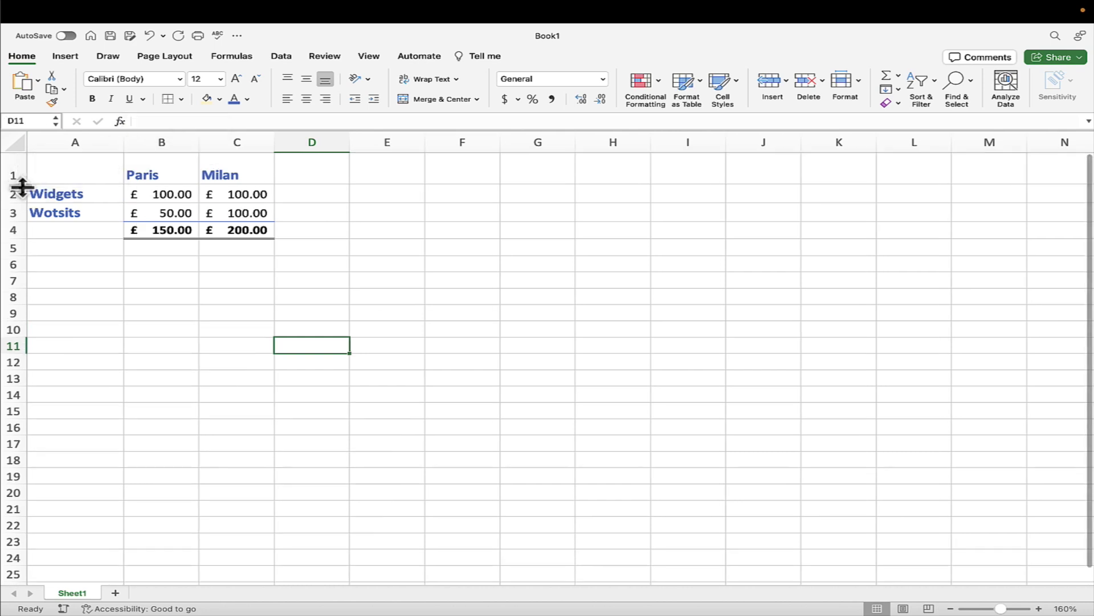
pyautogui.click(149, 36)
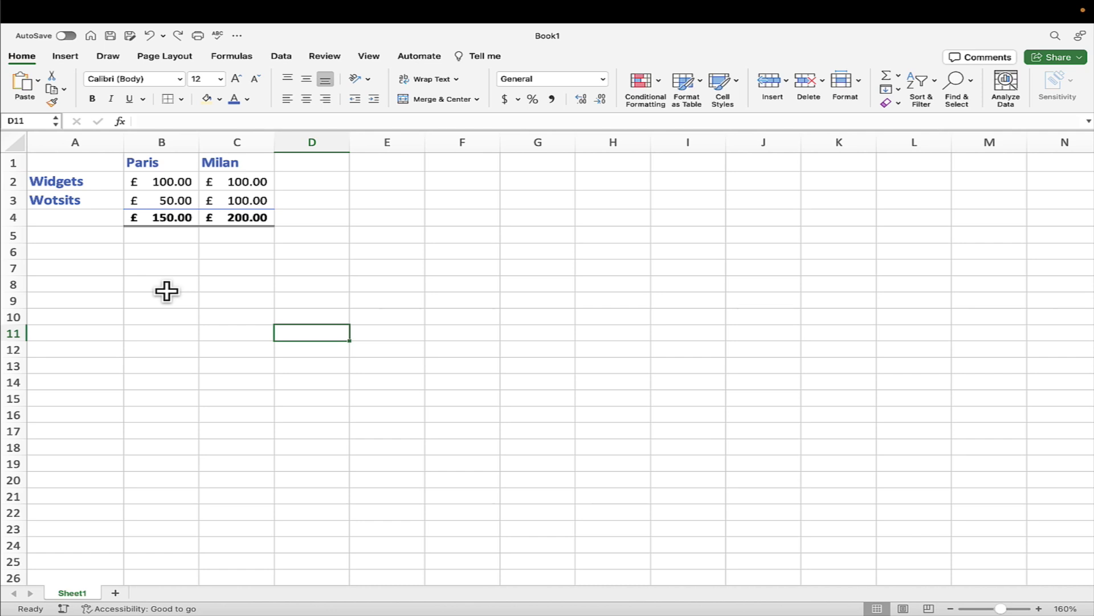
# Bring up and dismiss the context menus for column B and row 3
pyautogui.rightClick(181, 140)
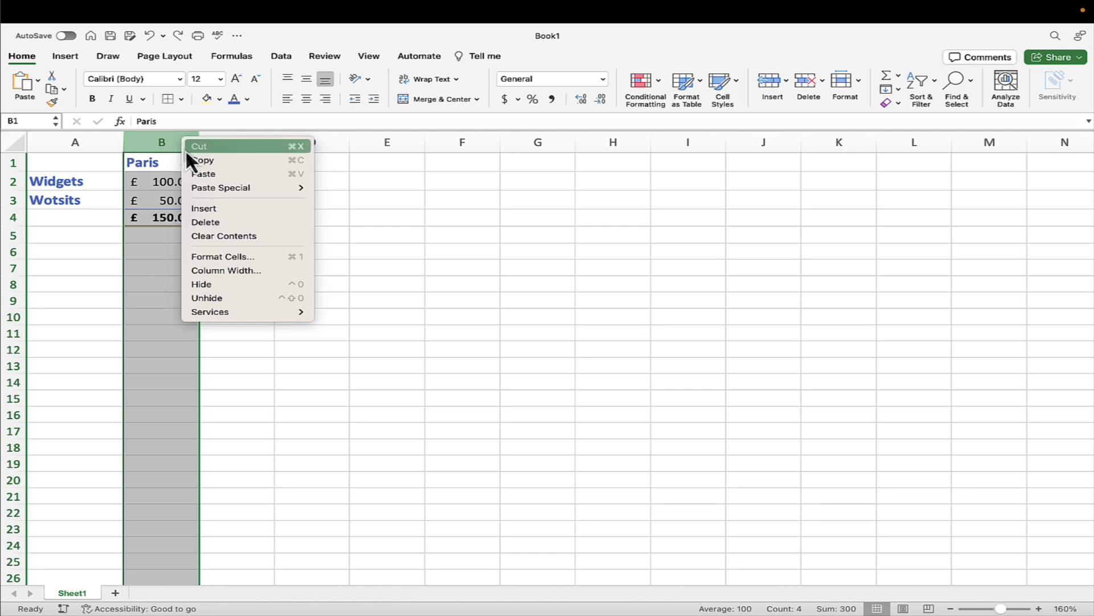
pyautogui.press('Escape')
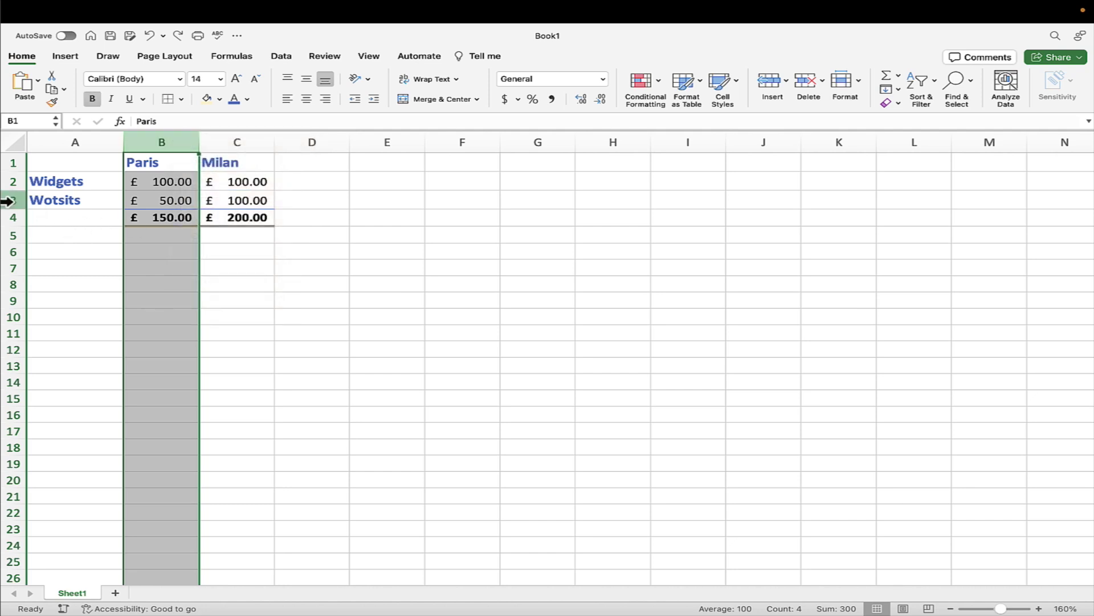
pyautogui.click(10, 200)
pyautogui.rightClick(10, 200)
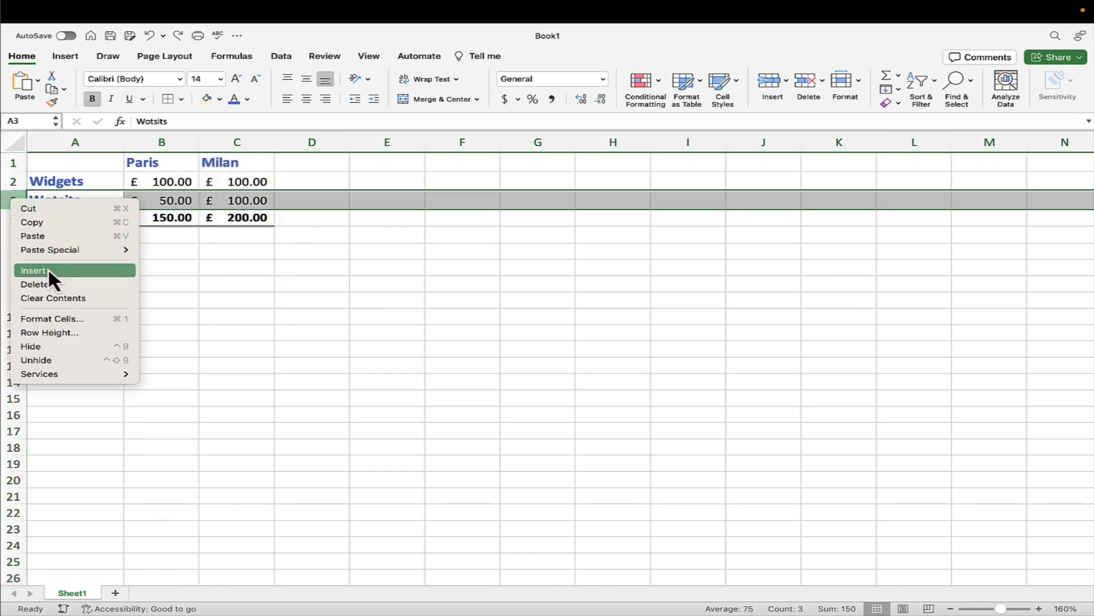
pyautogui.click(244, 285)
pyautogui.click(240, 294)
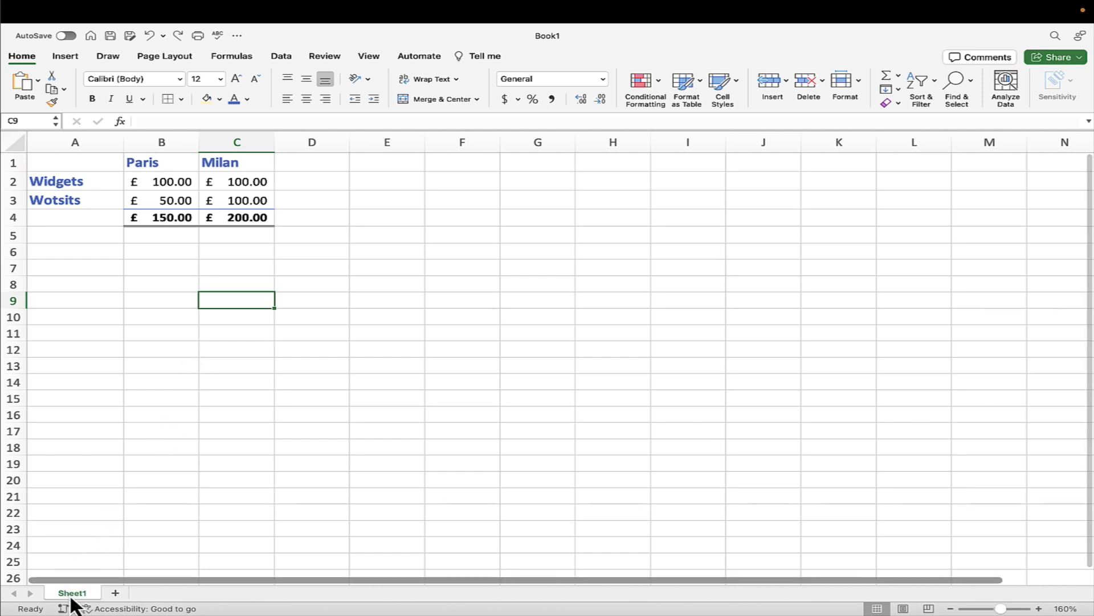
# Add a blank Sheet2, then return to the sales table on Sheet1
pyautogui.click(117, 595)
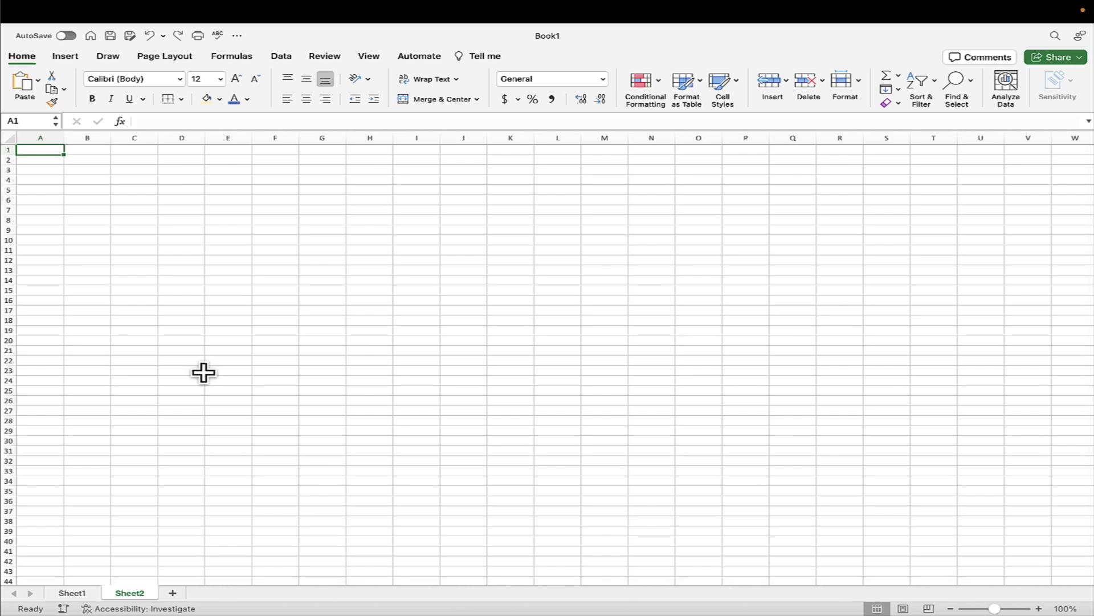
pyautogui.click(91, 593)
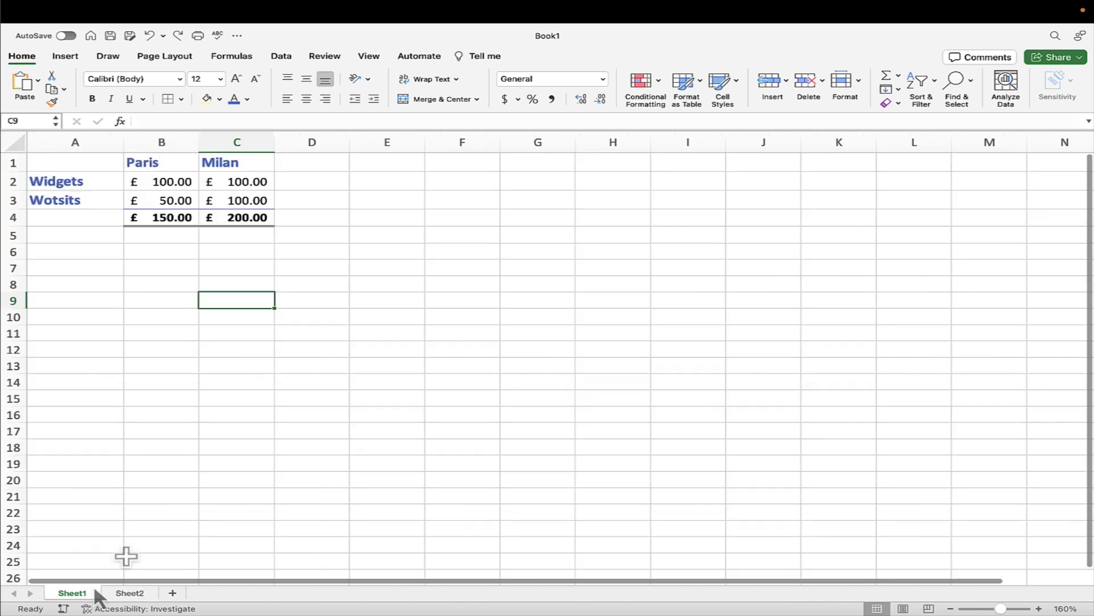
pyautogui.click(251, 413)
# Chart A1:C3 as the recommended Clustered Column grouped by Paris and Milan
pyautogui.moveTo(251, 413); pyautogui.dragTo(183, 303)
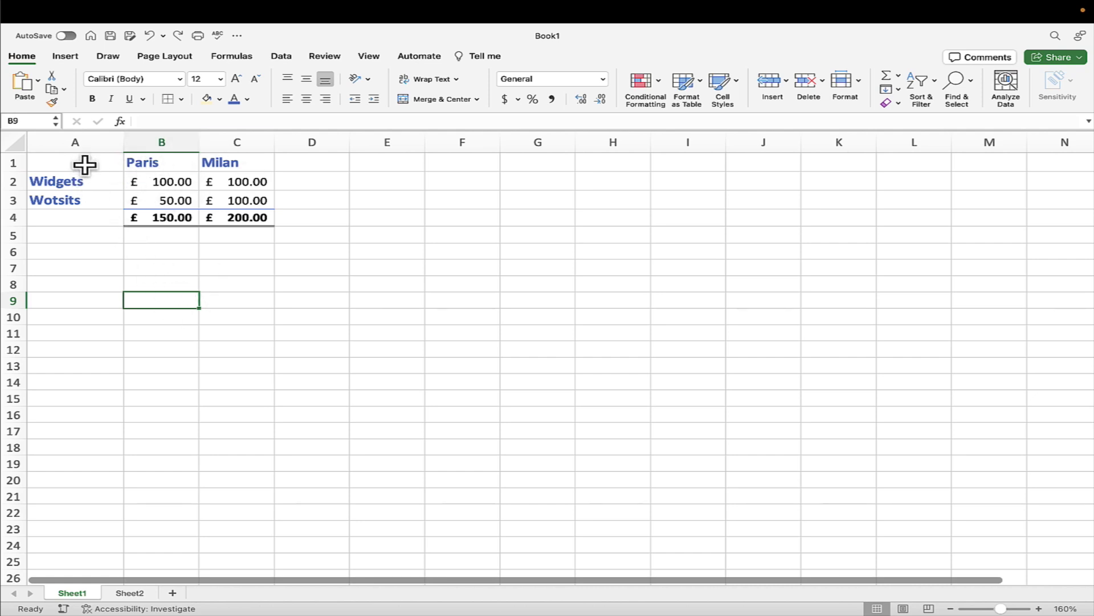
pyautogui.moveTo(69, 161); pyautogui.dragTo(224, 193)
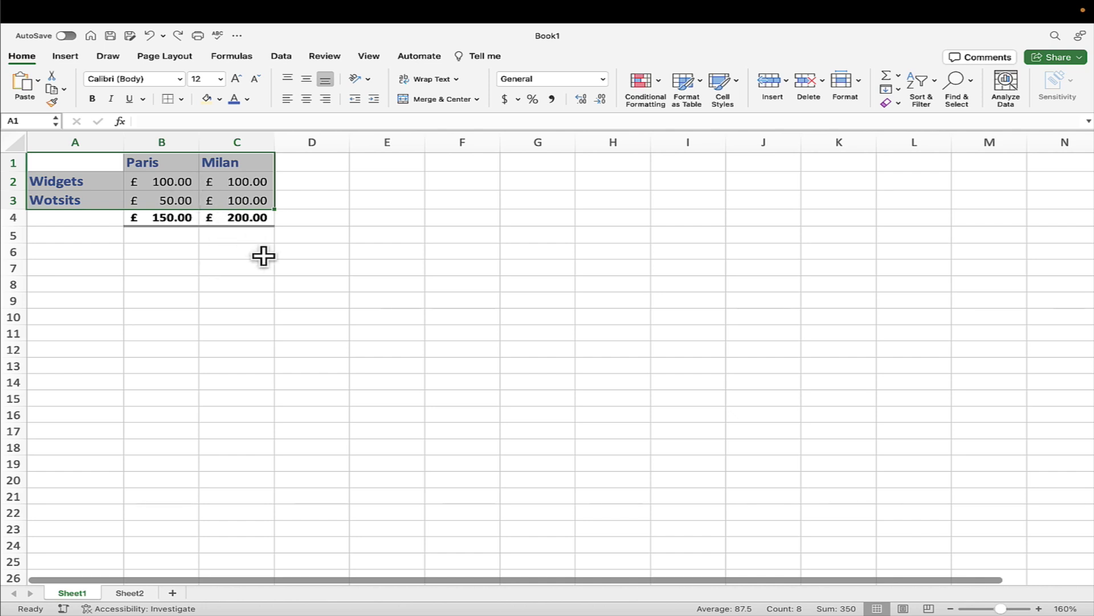
pyautogui.click(67, 56)
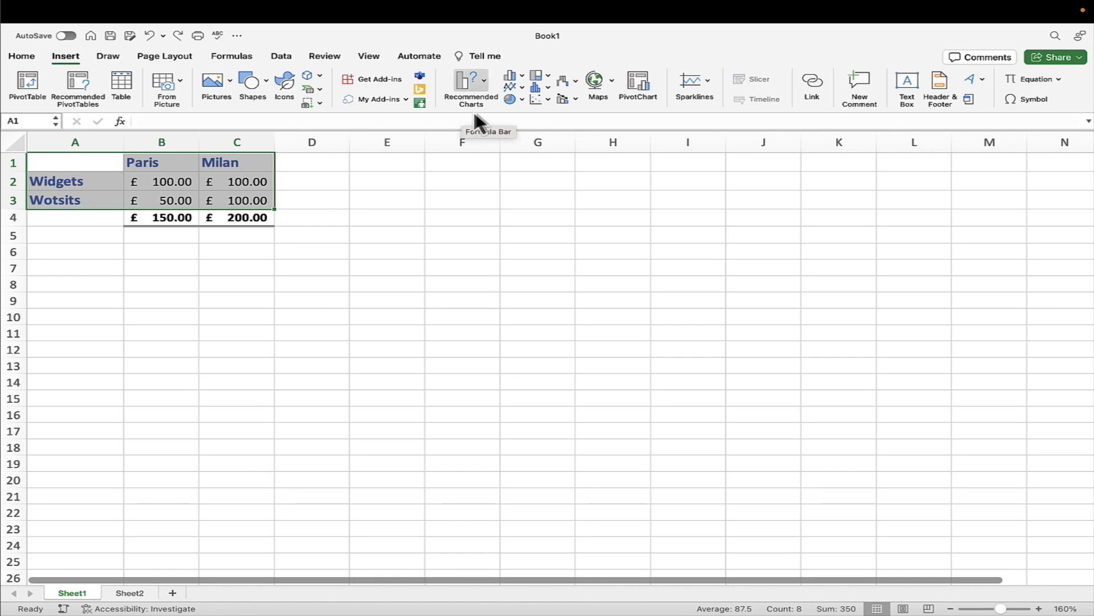
pyautogui.click(484, 80)
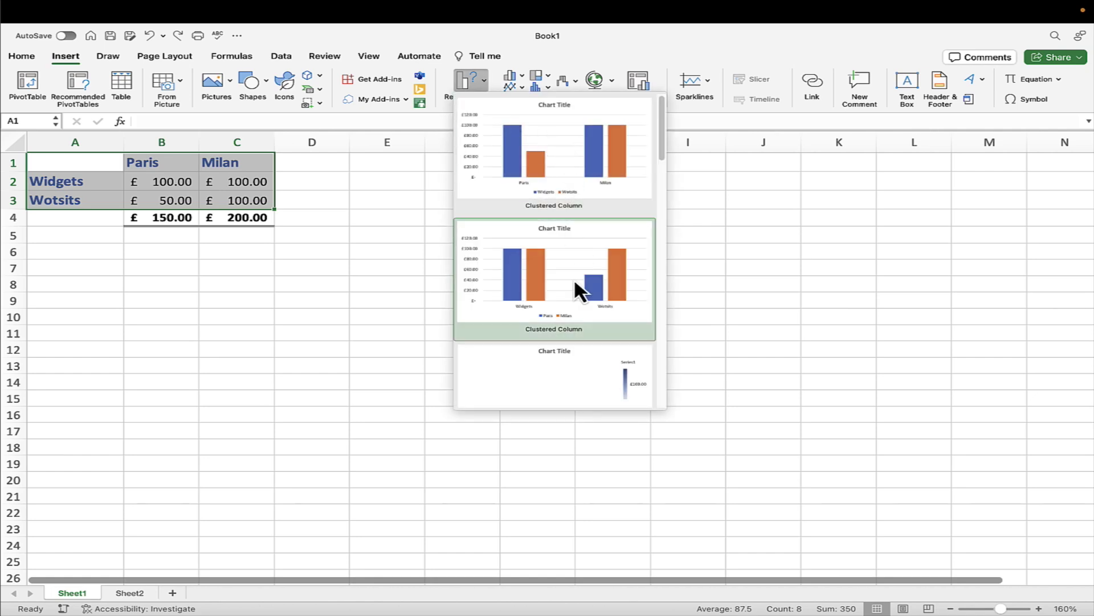
pyautogui.click(571, 163)
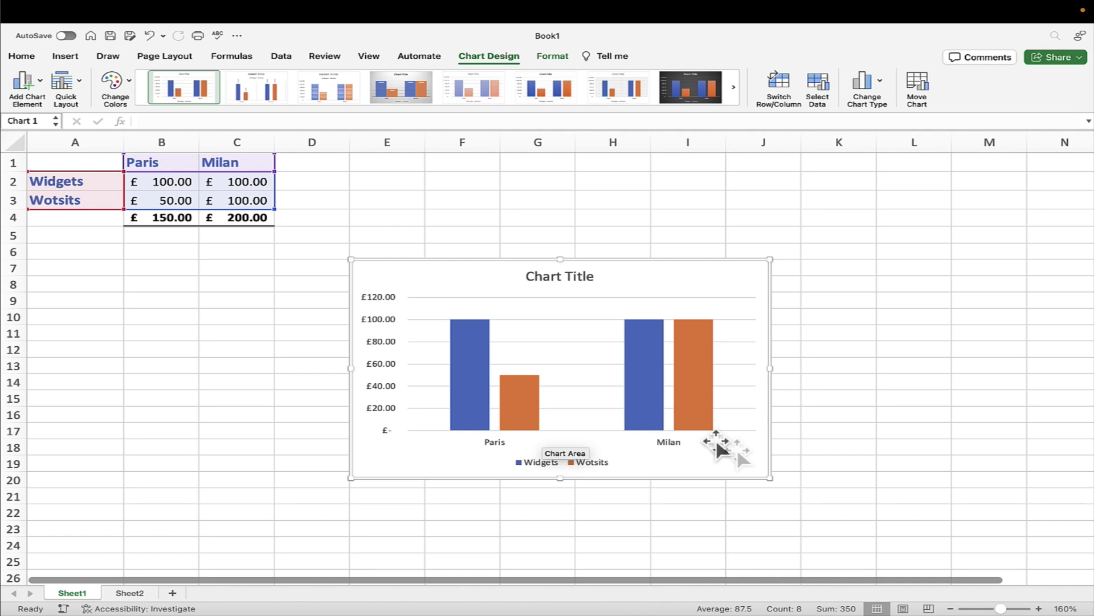
pyautogui.click(557, 274)
# Retitle the chart 'European Figures'
pyautogui.doubleClick(554, 274)
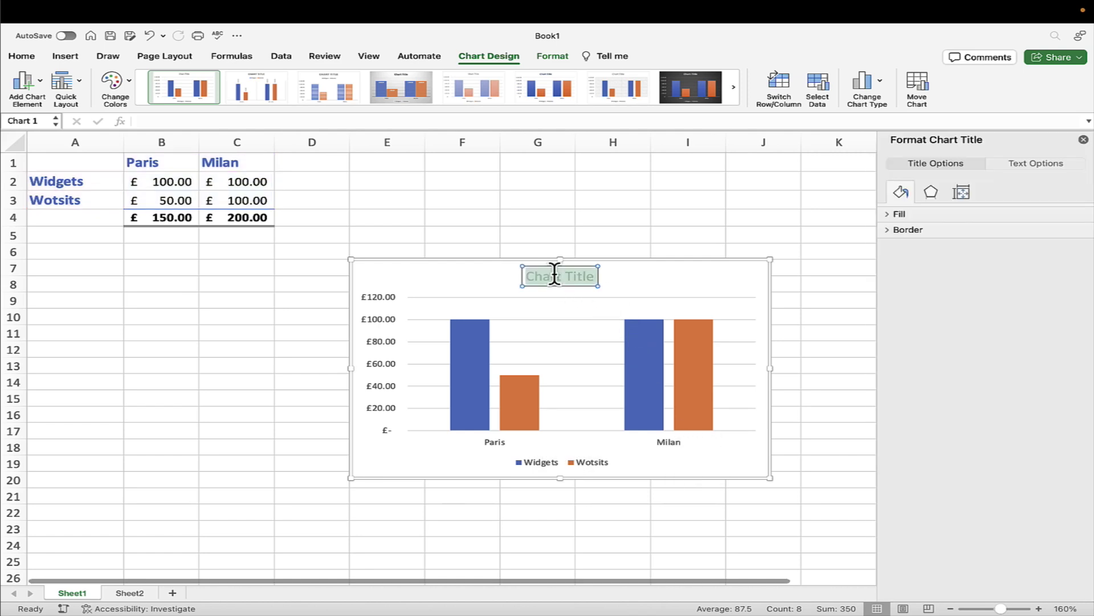
pyautogui.write('F')
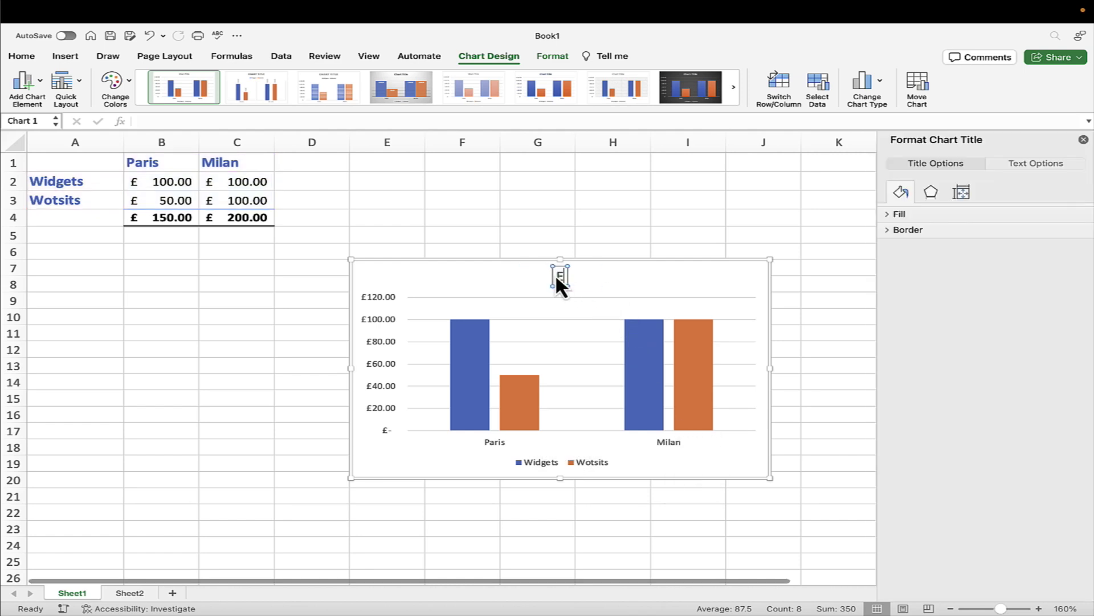
pyautogui.write('uropean Figures')
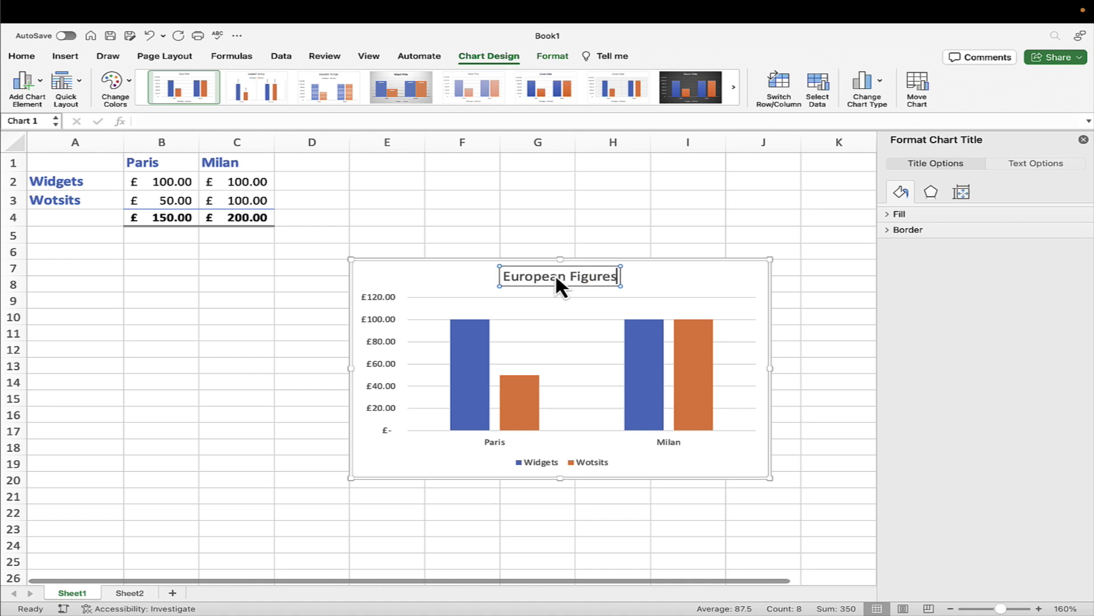
pyautogui.click(452, 222)
# Change Milan's Wotsits value in C3 to 25, bringing Milan's total to £125.00
pyautogui.click(233, 201)
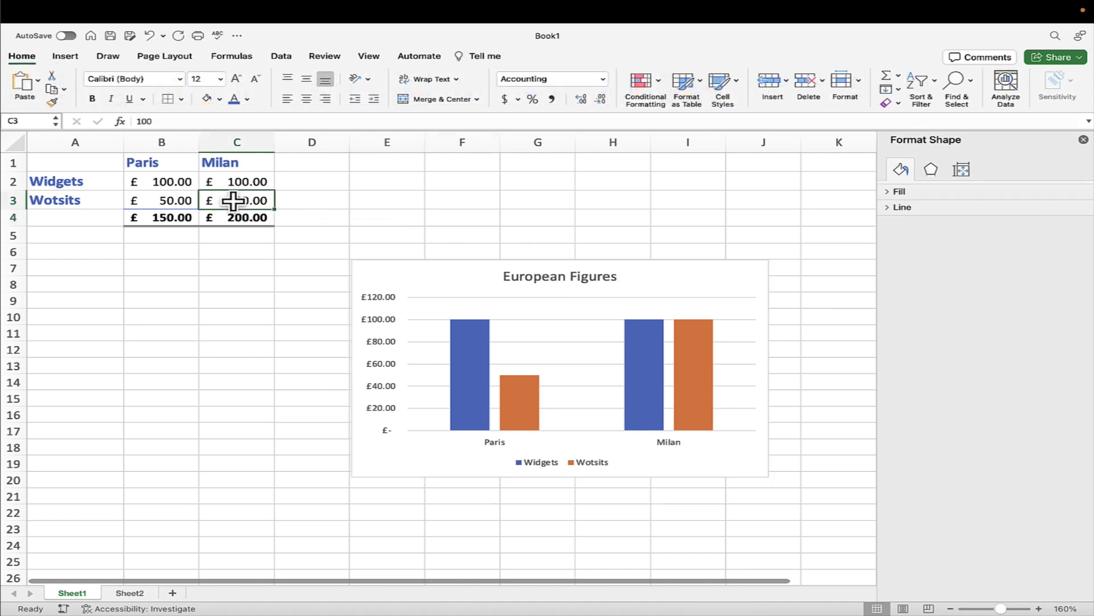
pyautogui.write('25')
pyautogui.press('Return')
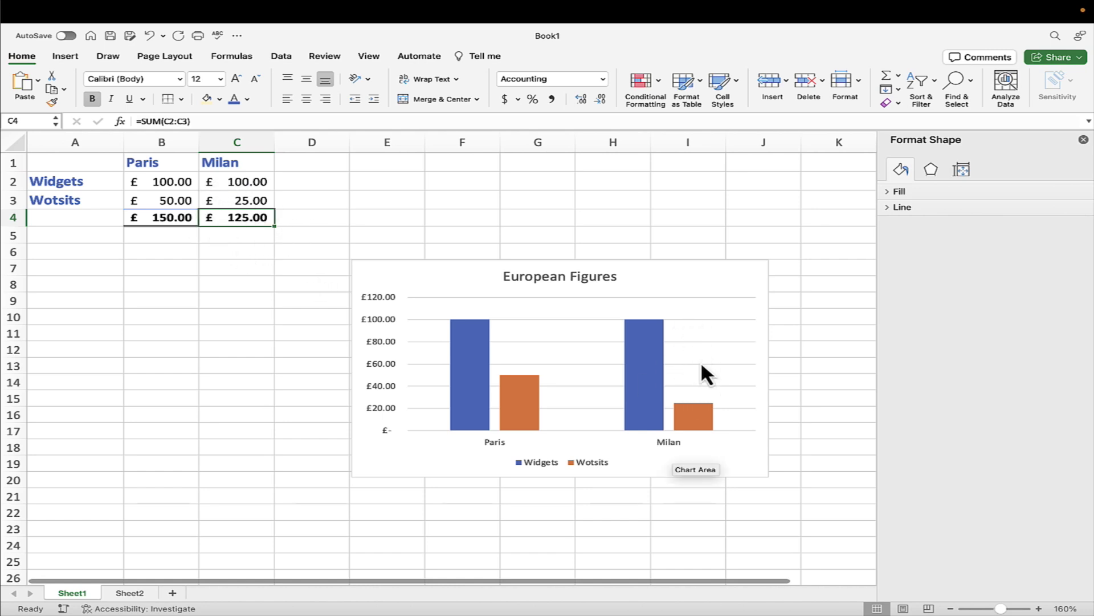
# Move the chart up to sit beside the table
pyautogui.click(720, 282)
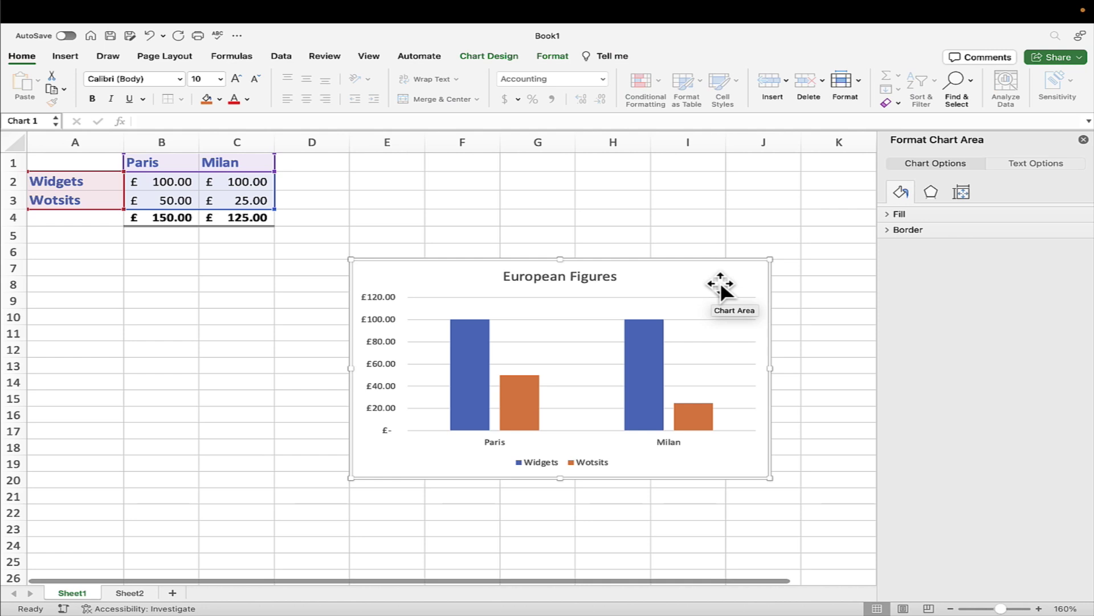
pyautogui.moveTo(720, 281); pyautogui.dragTo(693, 191)
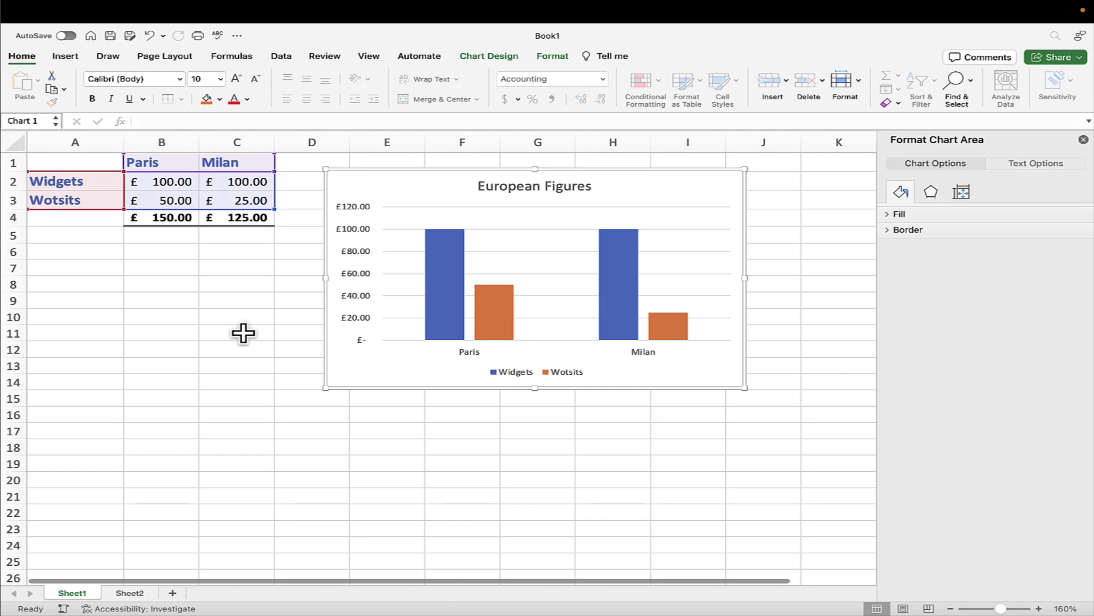
pyautogui.click(243, 333)
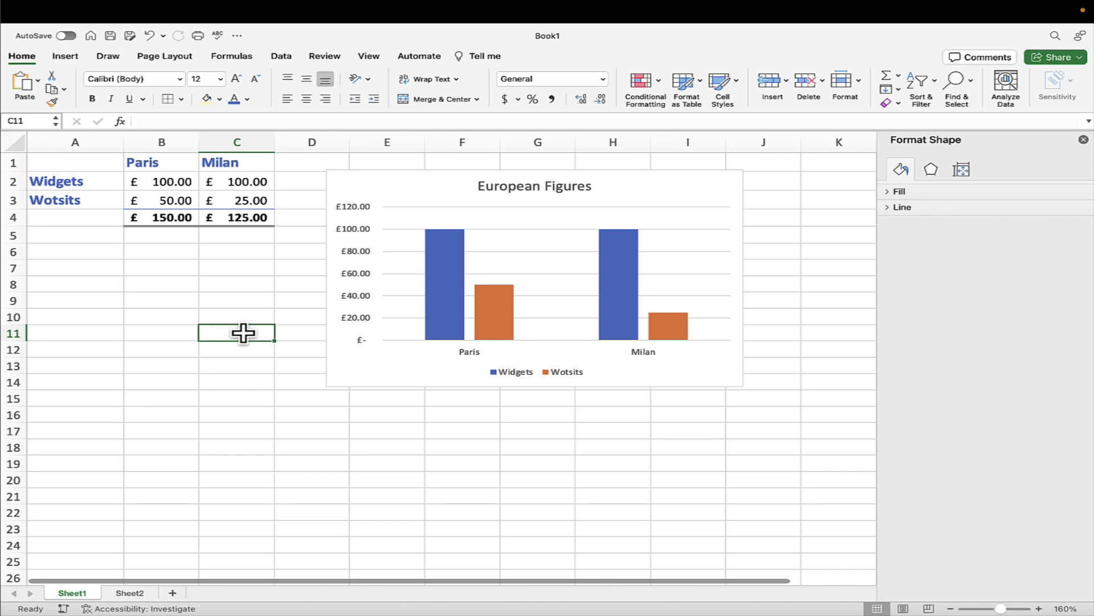